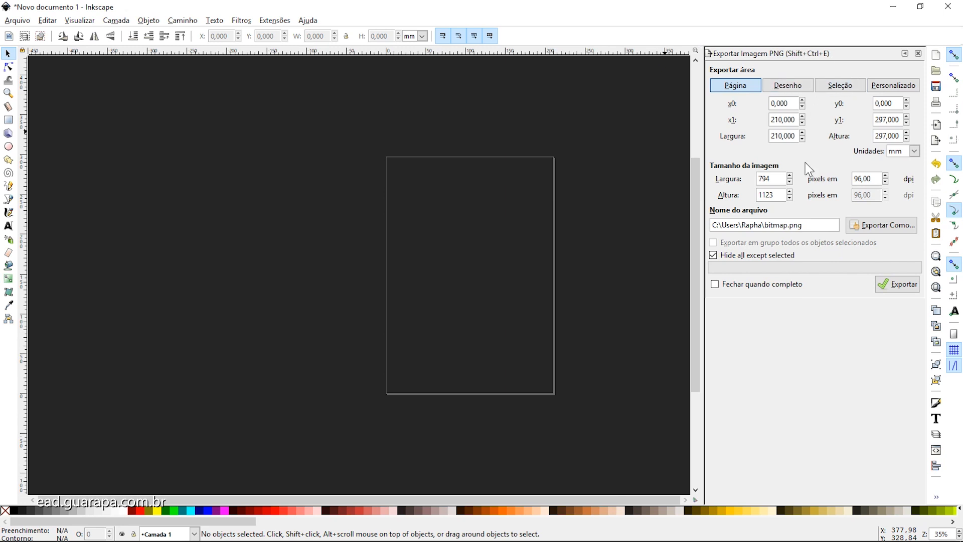
Close the PNG export panel and create the text "Texto" in the upper part of the page.
left_click(918, 53)
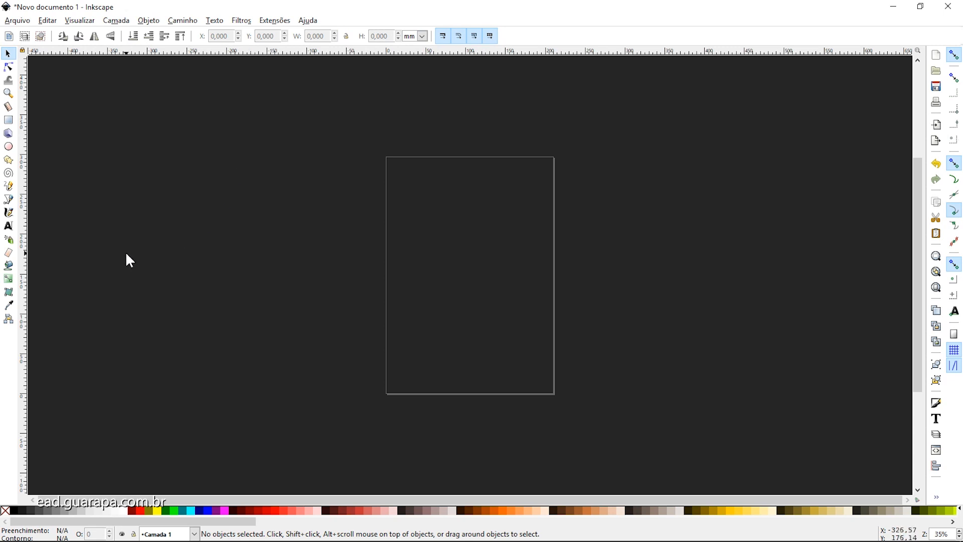
left_click(4, 228)
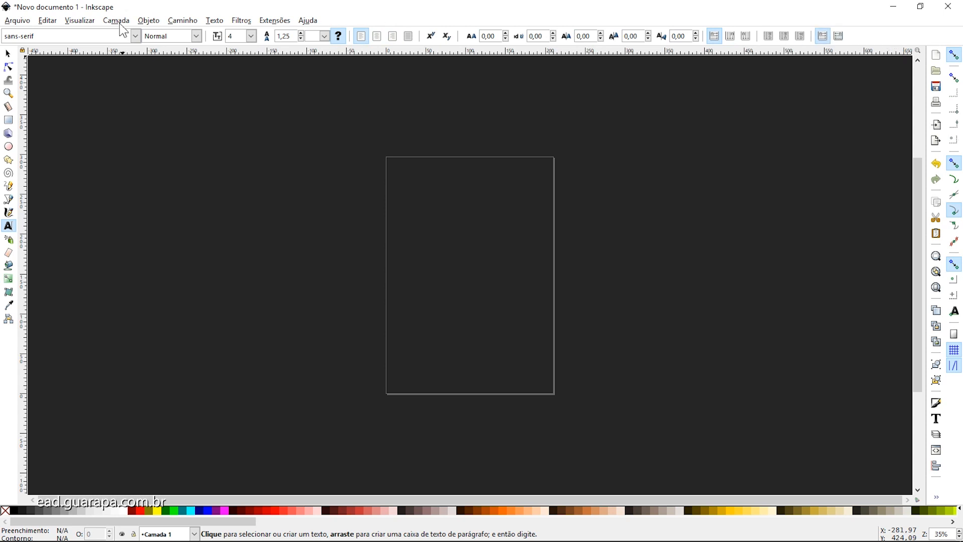
left_click(8, 120)
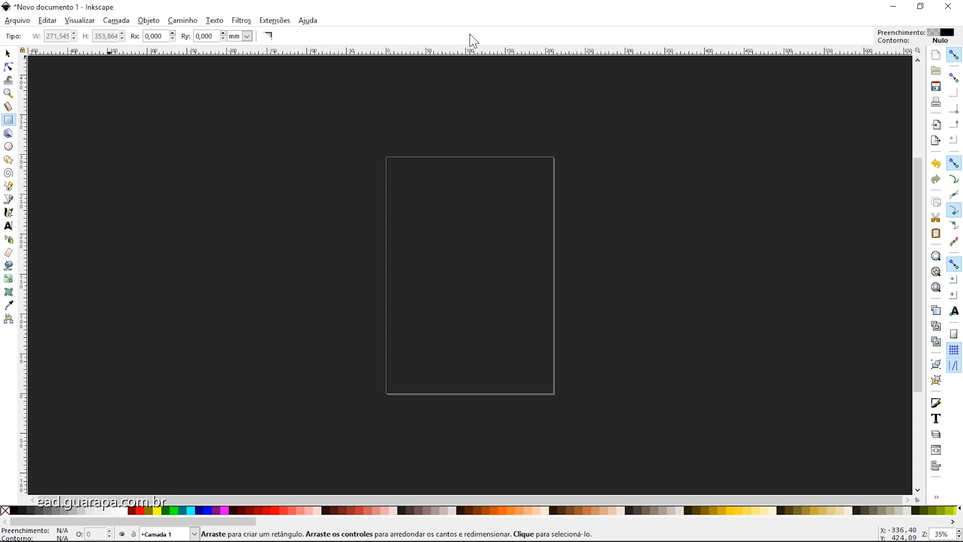
left_click(8, 226)
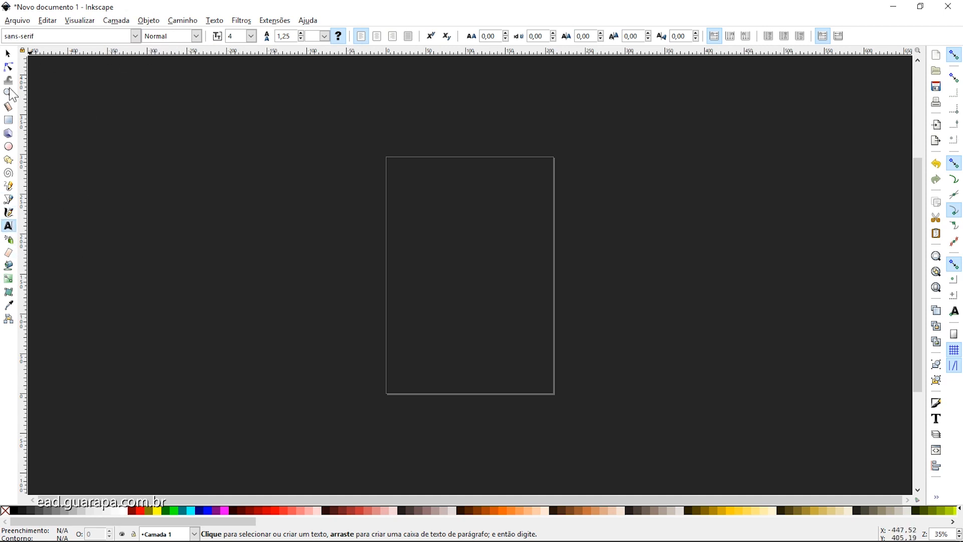
left_click(410, 237)
type("texto")
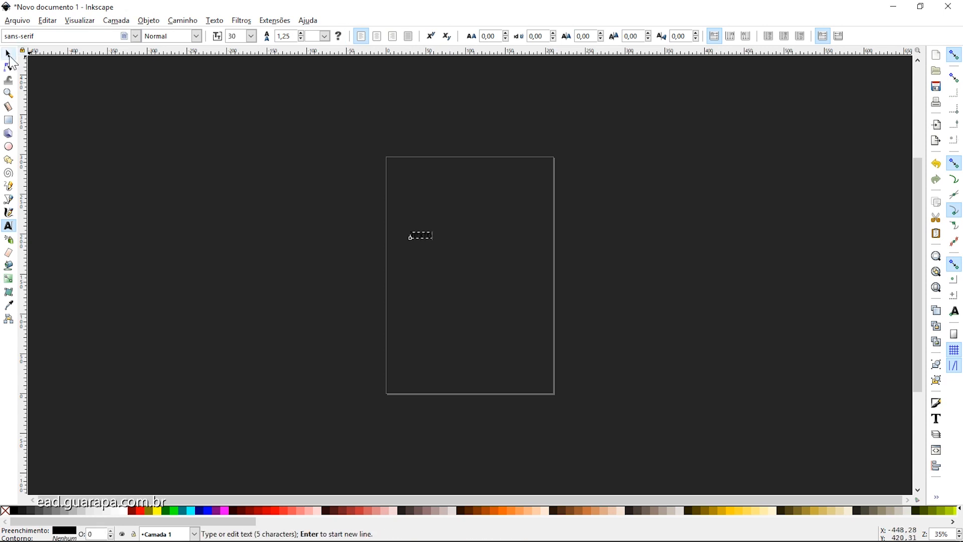
Enlarge the text "Texto" to about 459 × 116 mm and place it over the page's upper left, extending beyond the page.
left_click(9, 54)
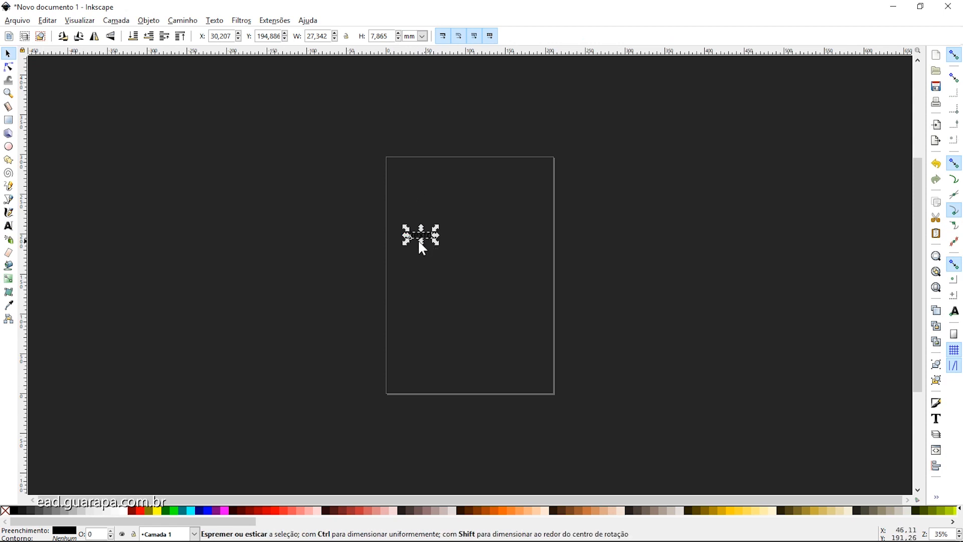
left_click_drag(436, 242, 781, 331)
left_click_drag(669, 296, 552, 298)
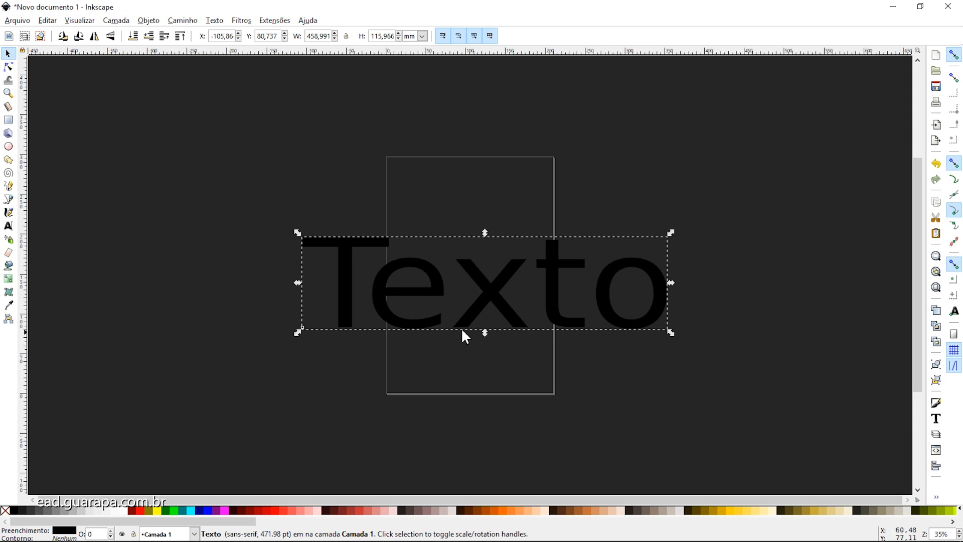
left_click_drag(561, 315, 410, 212)
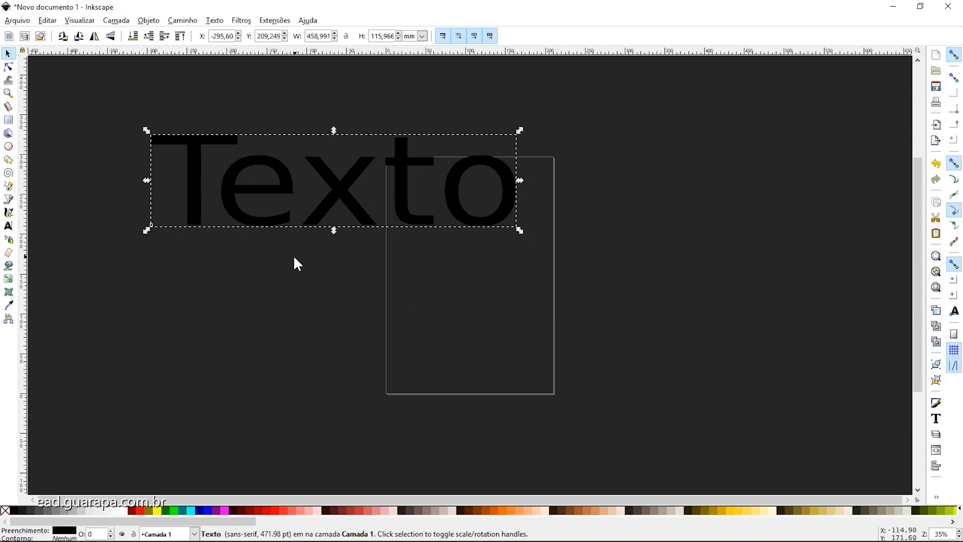
left_click(100, 169)
Draw a rectangle about 446 × 238 mm across the lower half of the page and give it a light orange fill.
left_click(9, 120)
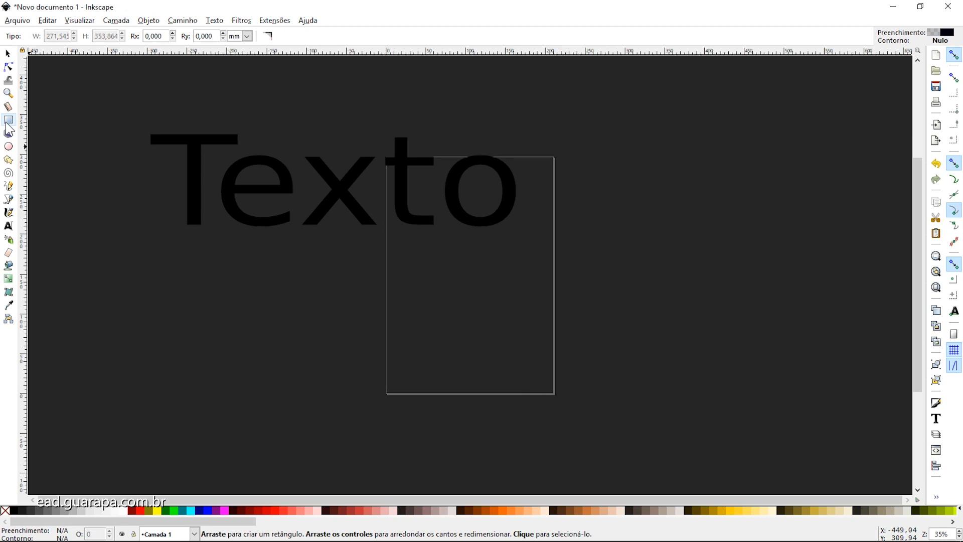
left_click_drag(344, 309, 622, 444)
left_click(464, 510)
left_click(535, 511)
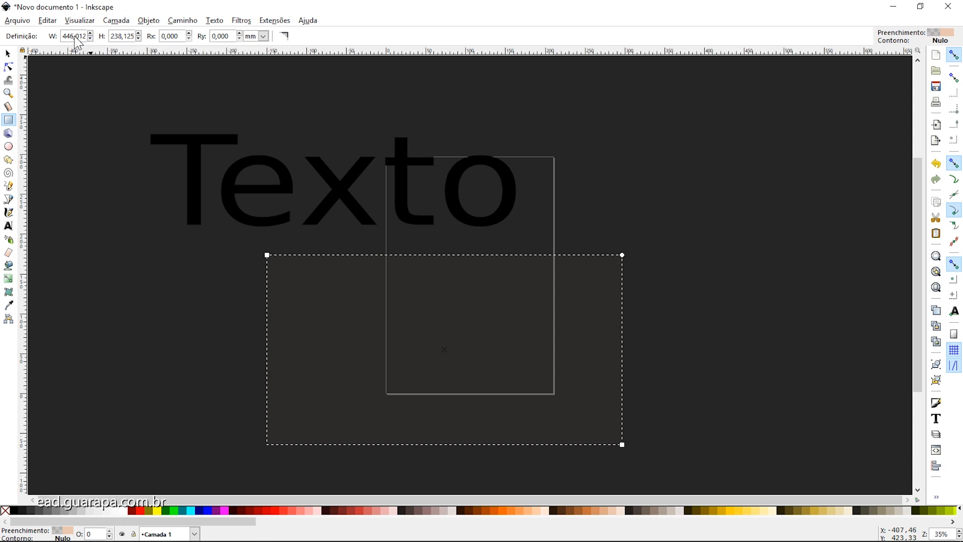
Switch the rectangle's units to px and set its size to 1920 × 1080 px.
left_click(263, 36)
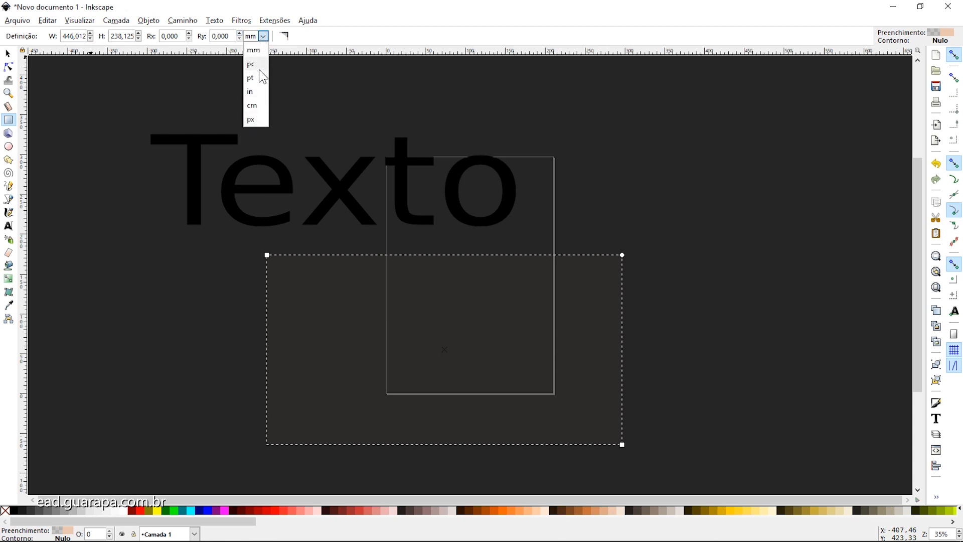
left_click(256, 120)
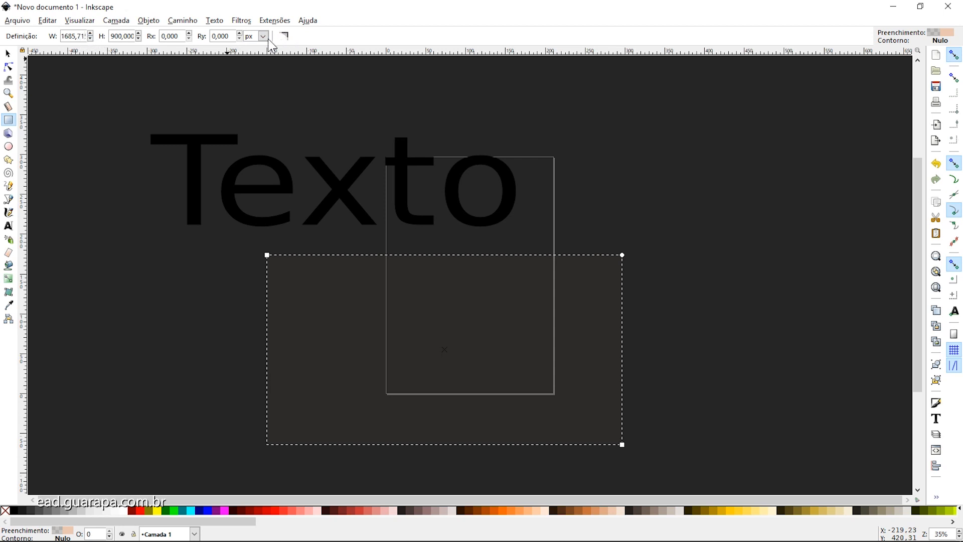
triple_click(86, 40)
type("1920")
key("Return")
triple_click(123, 40)
type("1080")
key("Return")
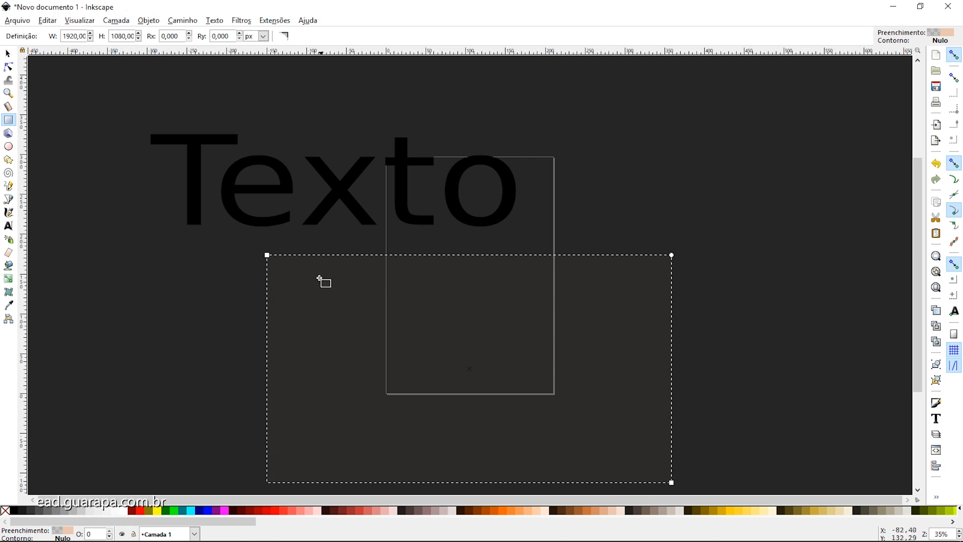
Delete the rectangle and move the text "Texto" down across the lower half of the page.
left_click(8, 53)
left_click(430, 328)
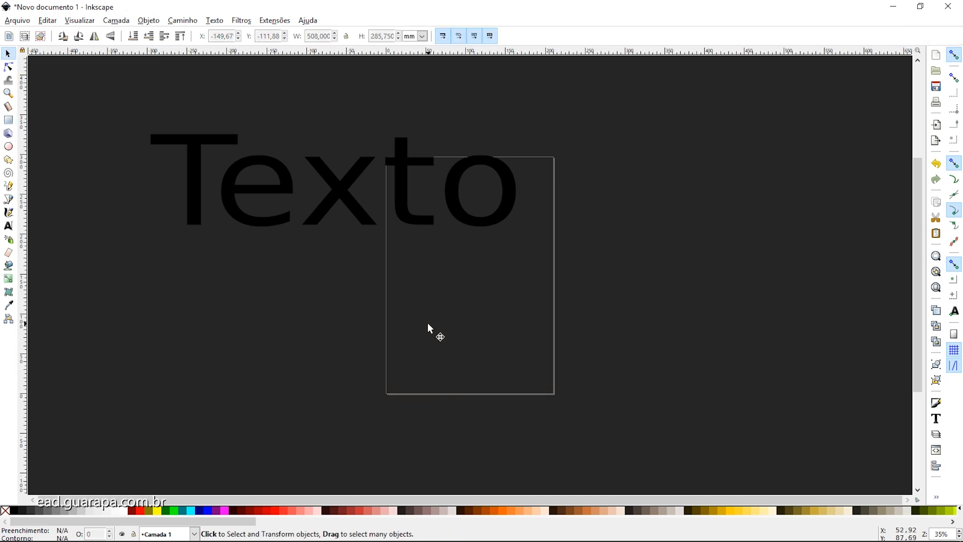
left_click_drag(407, 213, 553, 356)
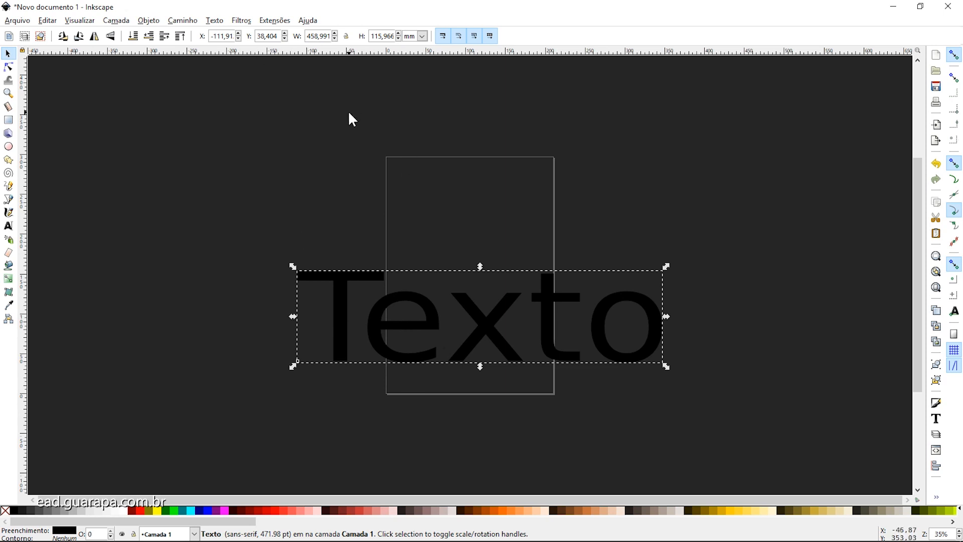
Append "contnua" directly to the end of the existing text "Texto".
left_click(8, 226)
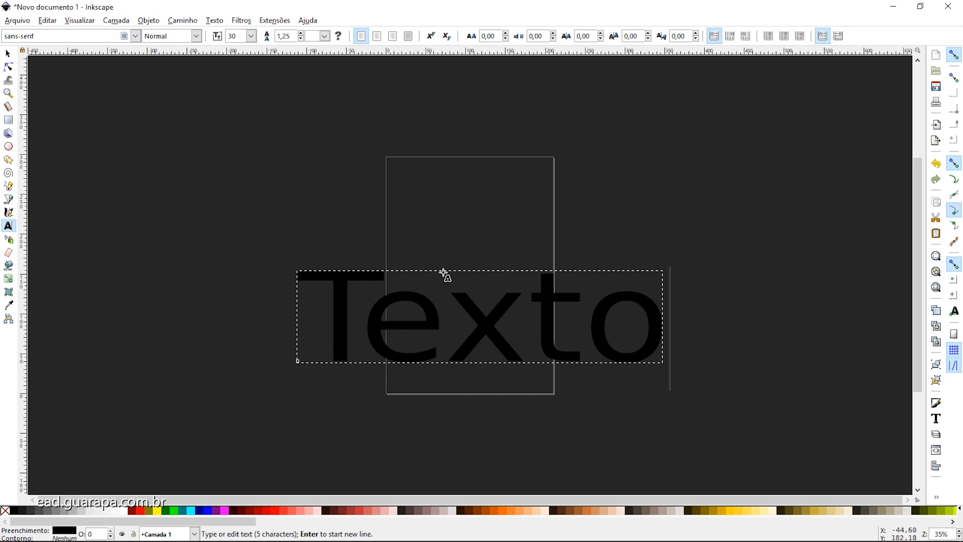
left_click(629, 321)
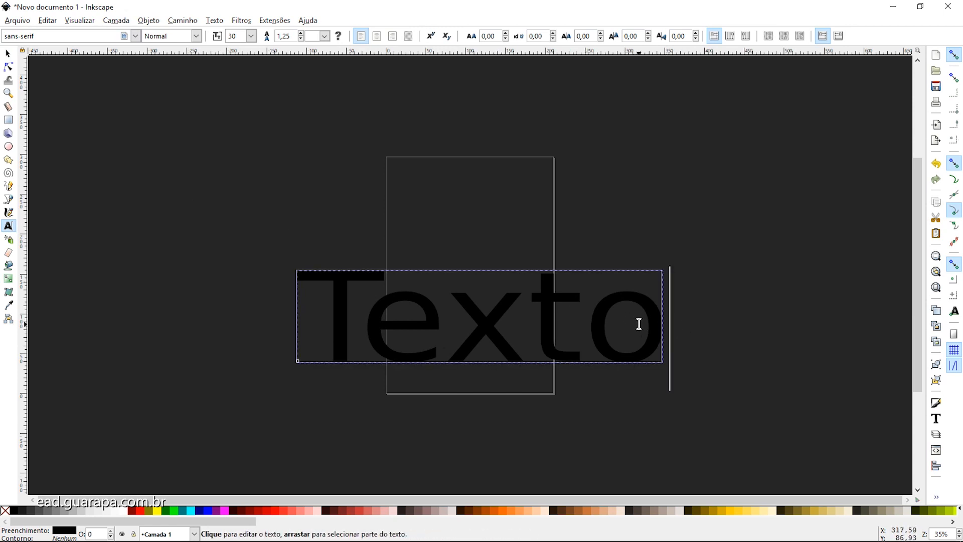
type("contnua")
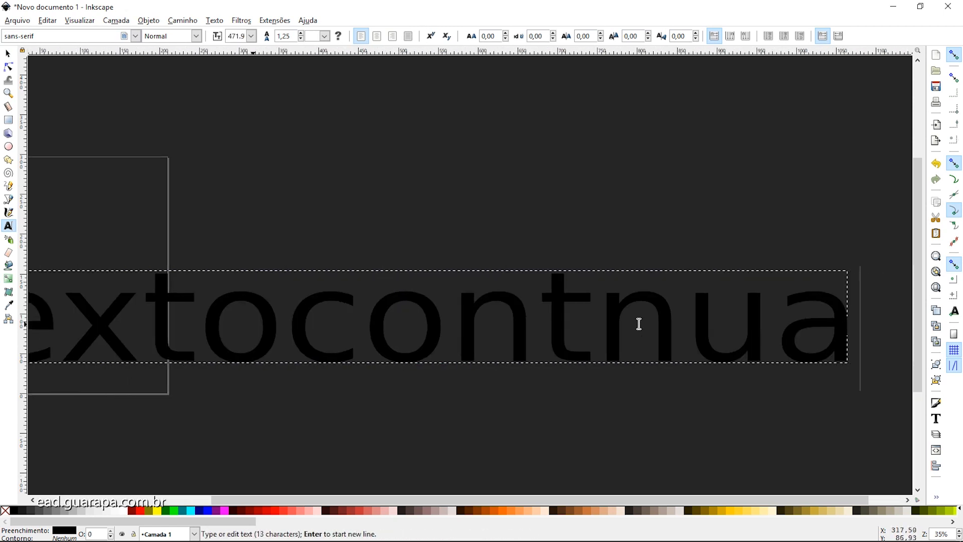
Erase the appended characters and restore the text so it reads "Texto".
key("BackSpace")
key("BackSpace")
key("BackSpace")
key("BackSpace")
key("BackSpace")
key("BackSpace")
key("BackSpace")
key("BackSpace")
key("BackSpace")
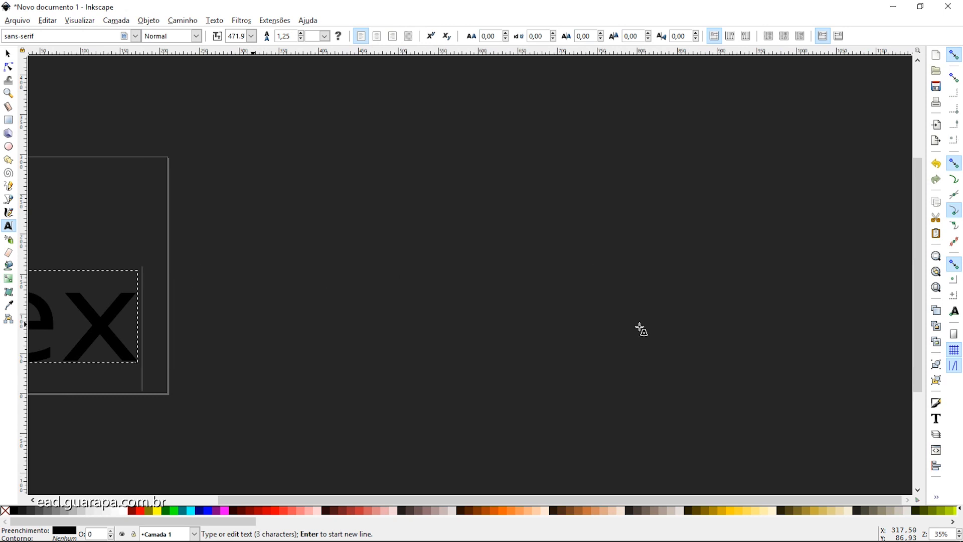
left_click_drag(786, 502, 484, 498)
type("to")
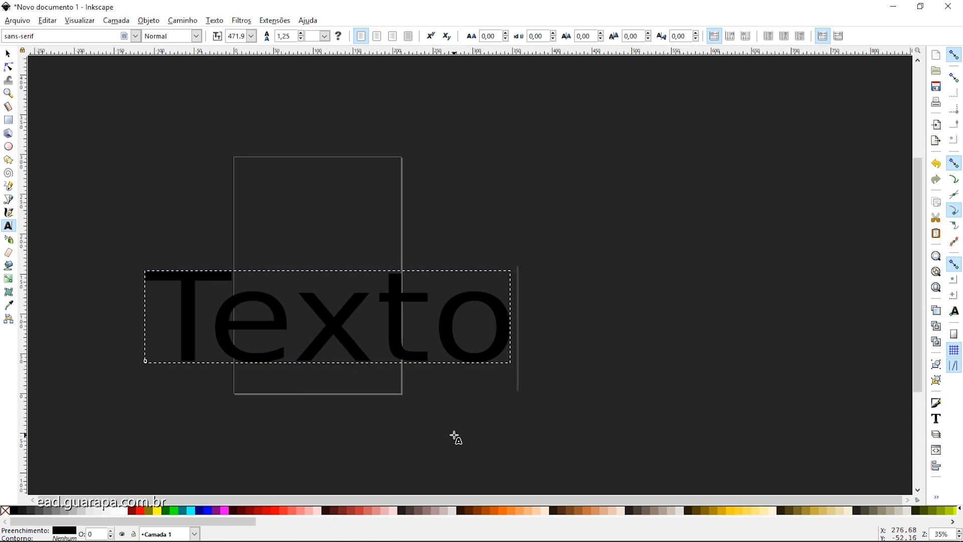
left_click(8, 53)
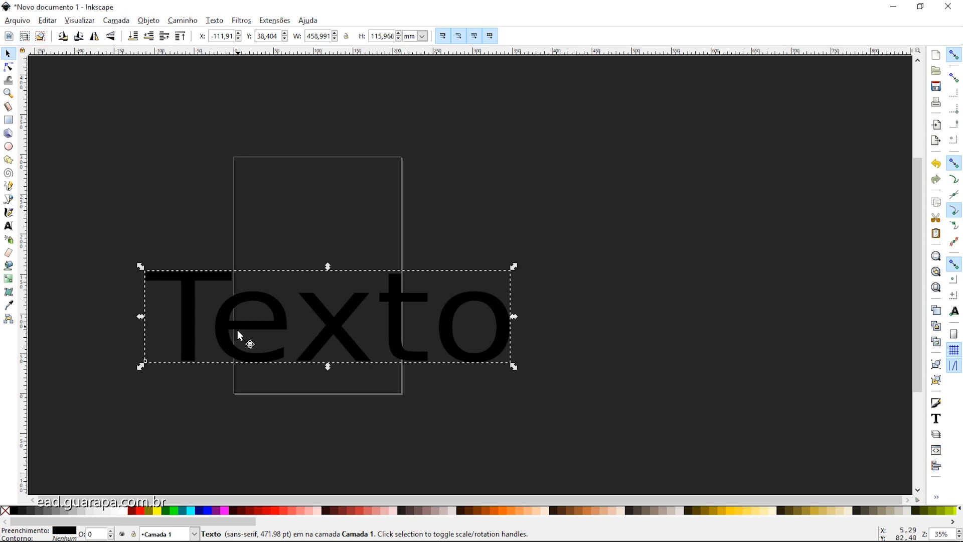
Change the font of the text "Texto" to Candara.
left_click(9, 230)
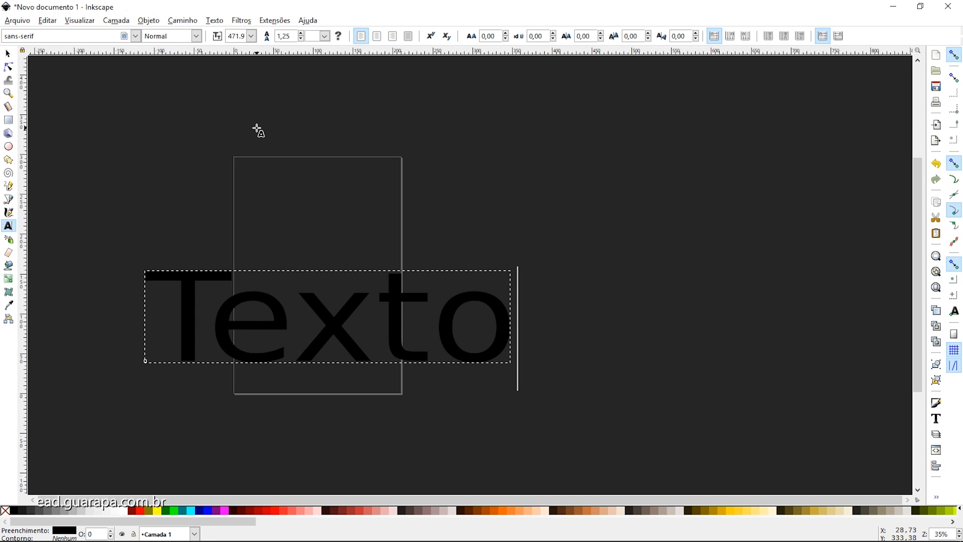
left_click(135, 36)
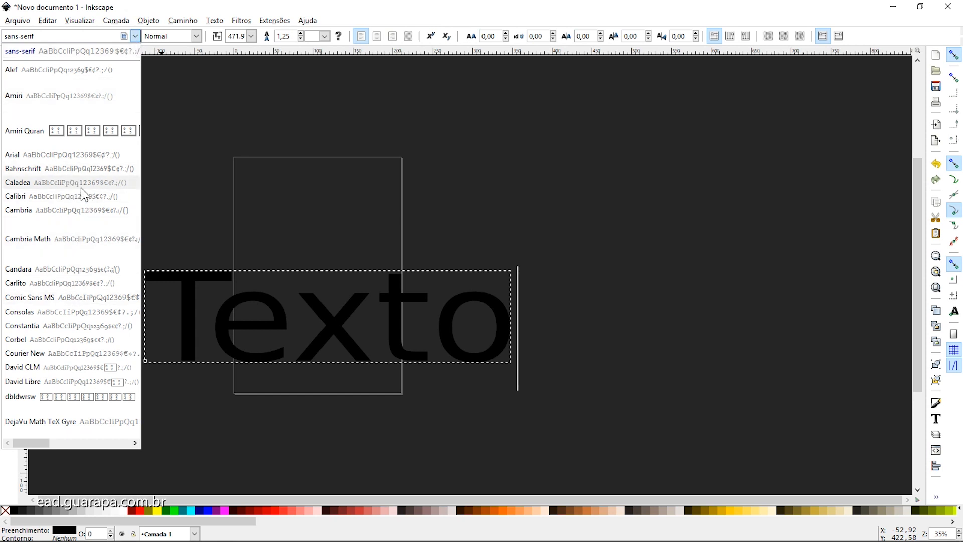
left_click(78, 269)
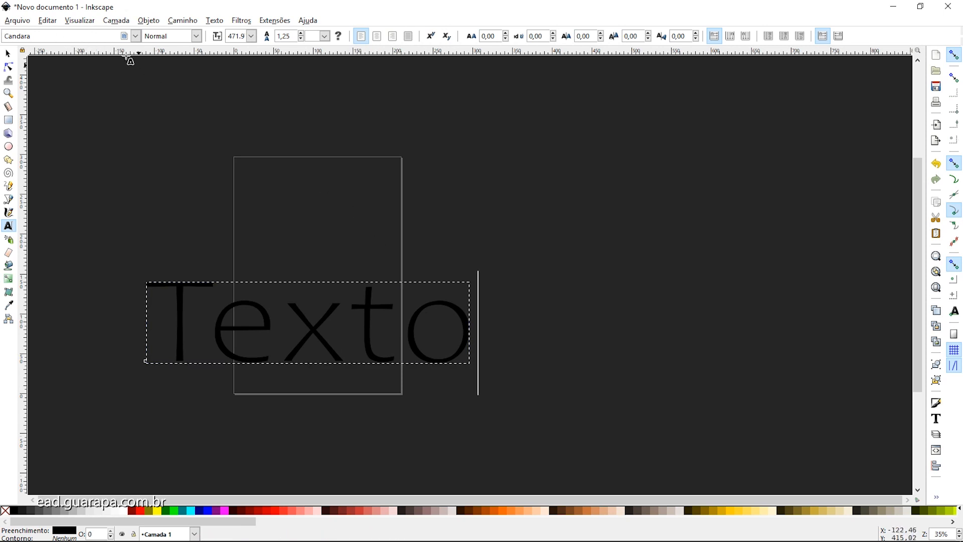
left_click(135, 35)
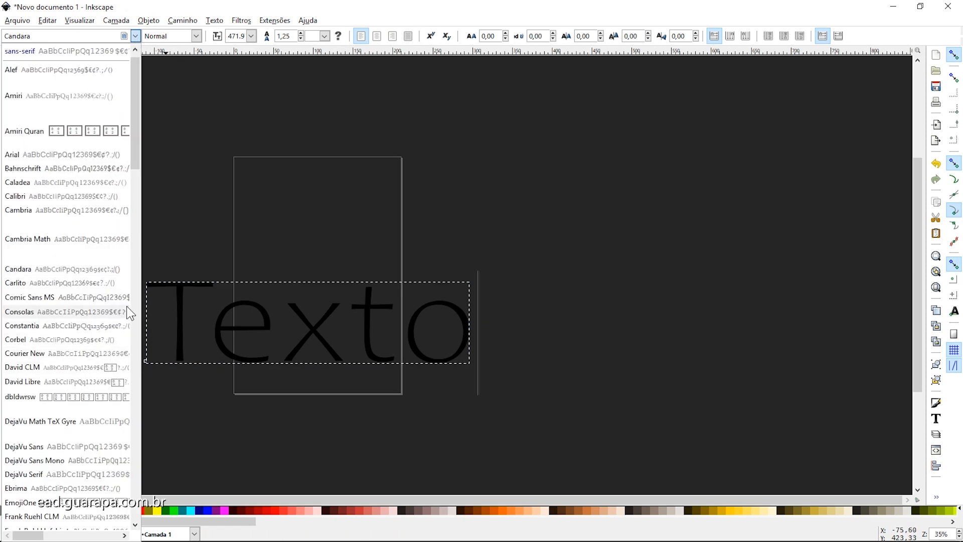
left_click(135, 37)
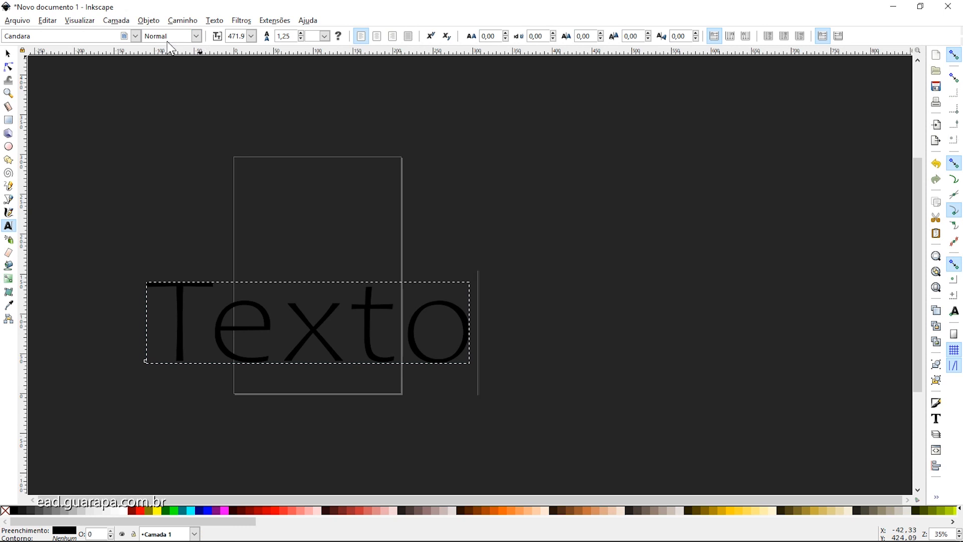
Try the Italic, Bold and Bold Italic styles on the text "Texto" and return it to Normal.
left_click(196, 36)
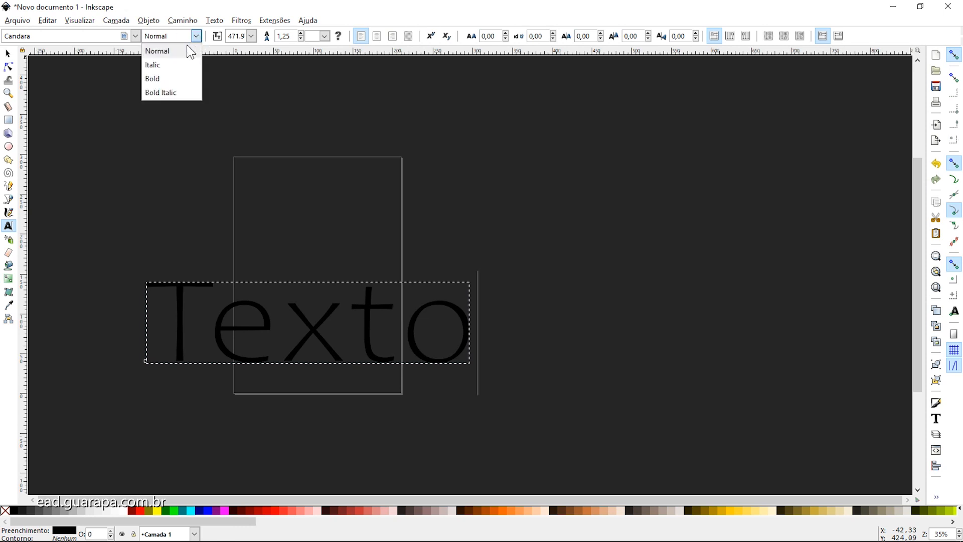
left_click(182, 65)
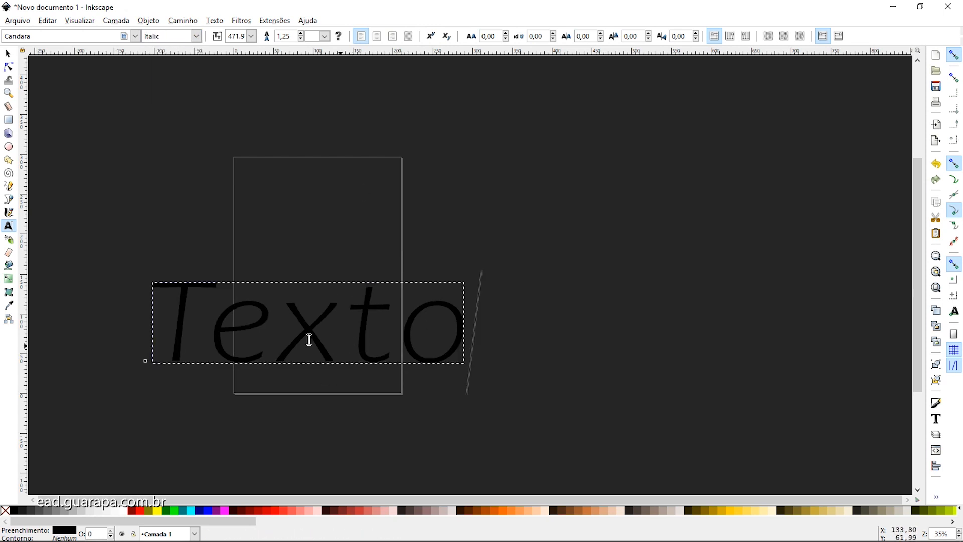
left_click(196, 36)
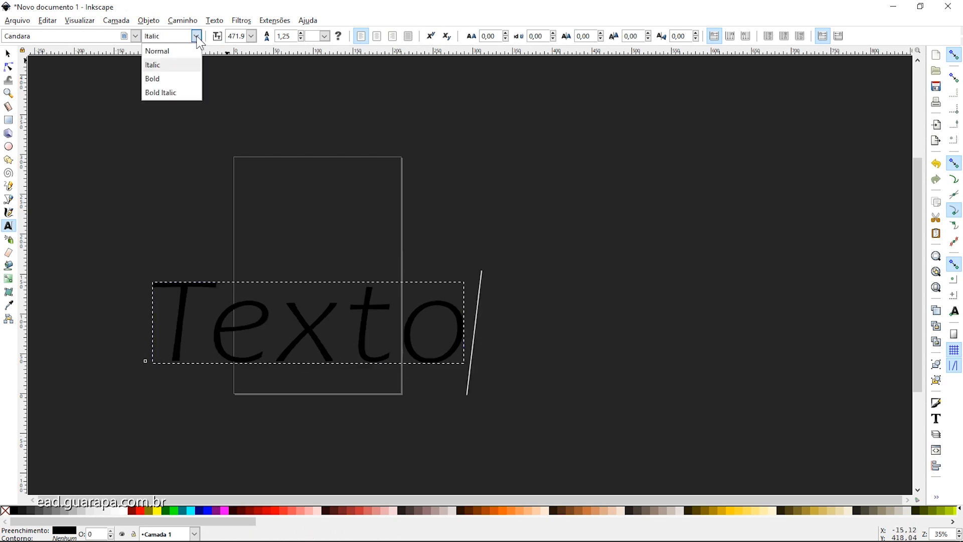
left_click(181, 80)
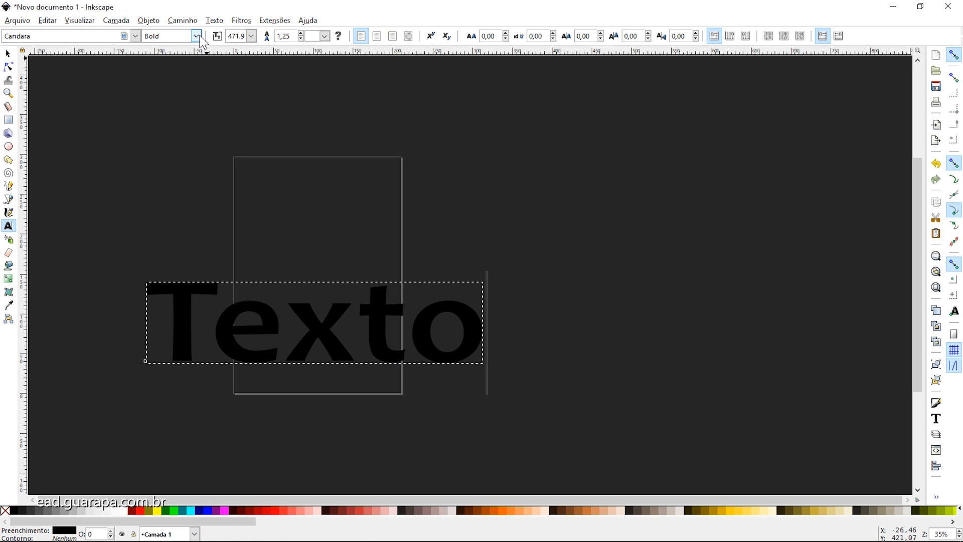
left_click(199, 36)
left_click(178, 94)
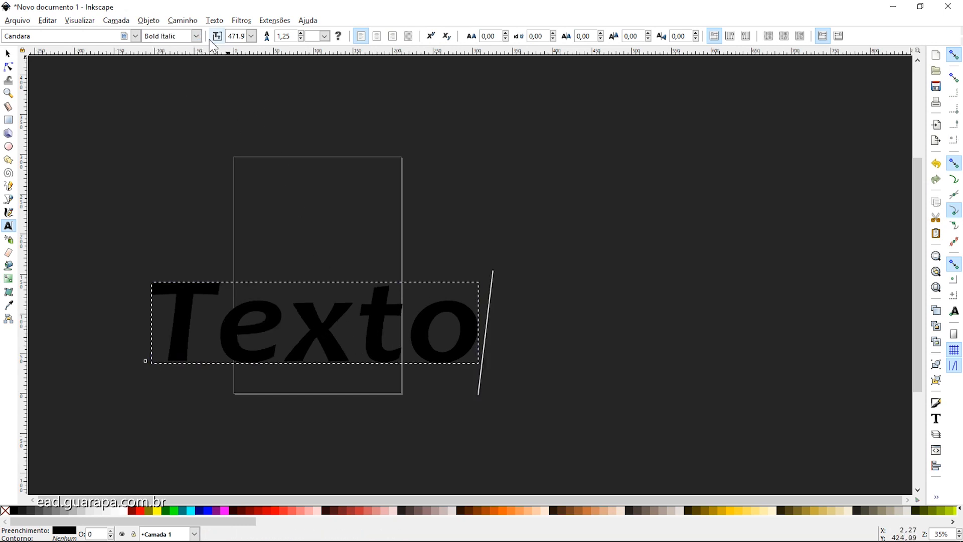
left_click(196, 36)
left_click(188, 50)
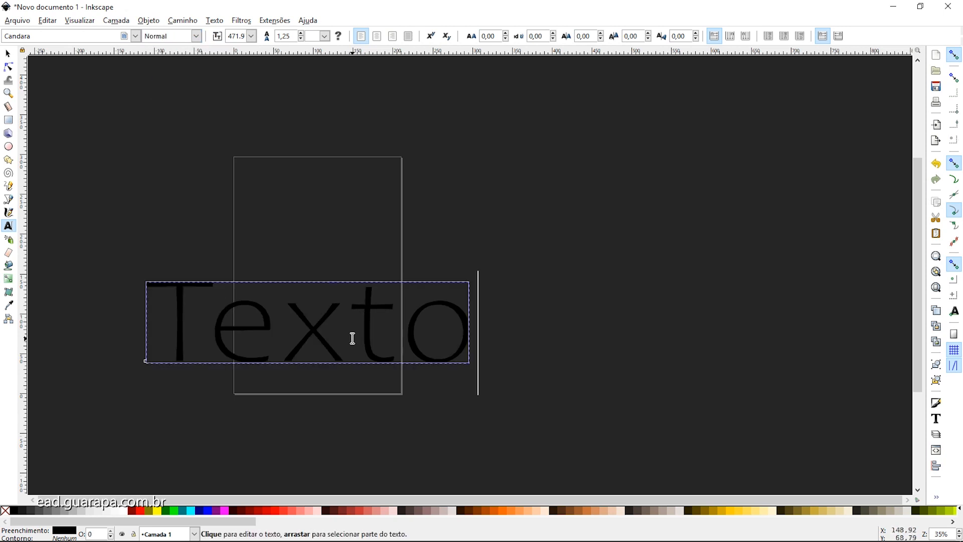
left_click(250, 37)
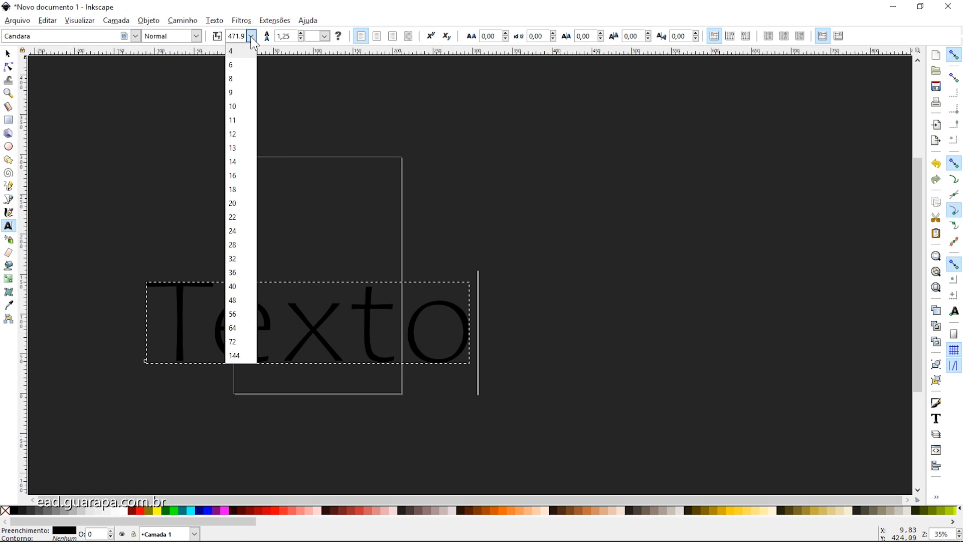
left_click(240, 37)
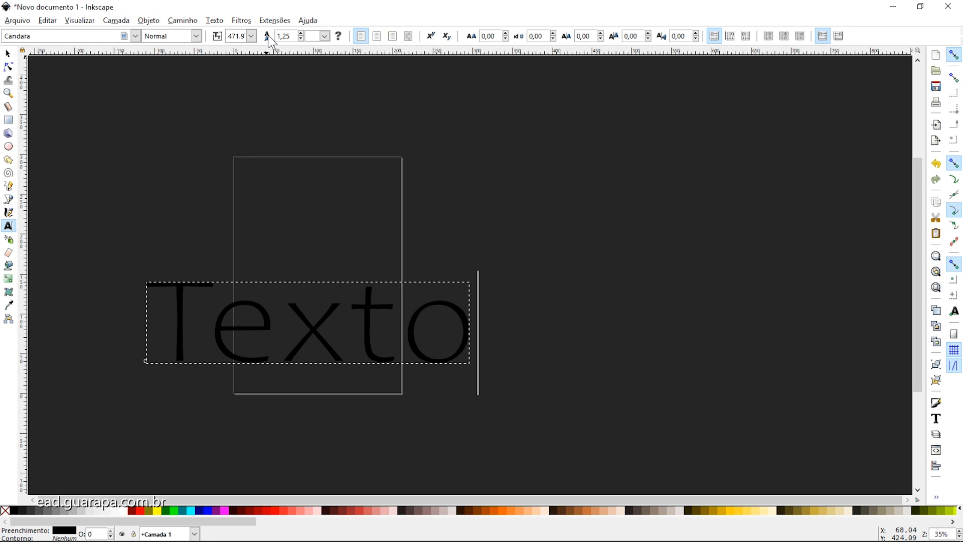
Add a second line reading "text" below "Texto" in the same text object.
left_click(432, 329)
type("te")
key("BackSpace")
key("BackSpace")
key("Return")
type("text")
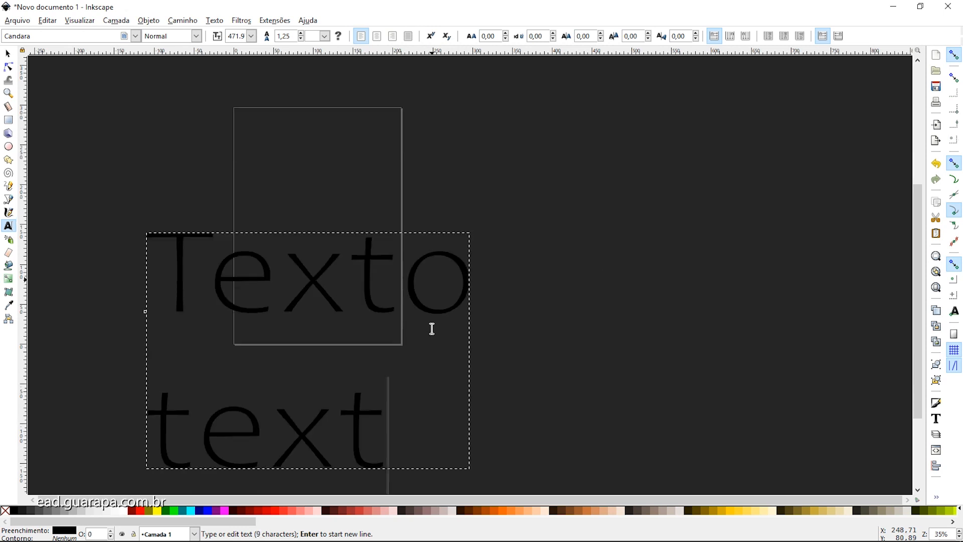
Complete the second line as "texto", then try a line spacing of 9.25 on the text and undo it.
type("o")
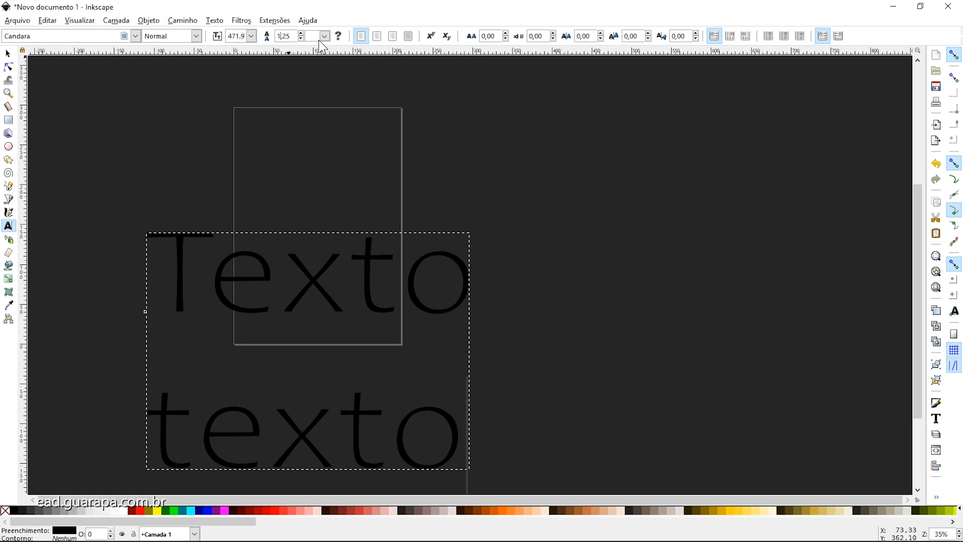
key("Return")
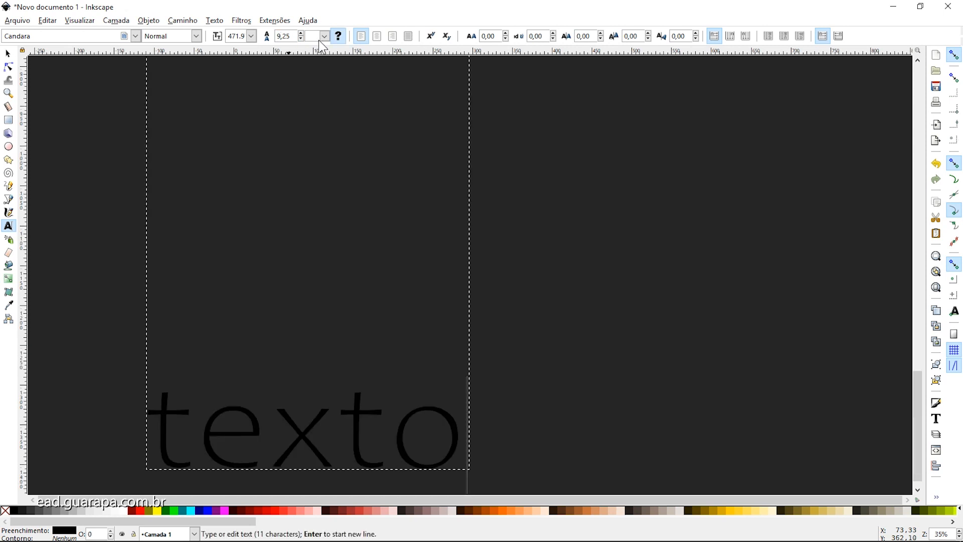
left_click_drag(922, 402, 925, 275)
key("ctrl+z")
left_click_drag(919, 333, 922, 236)
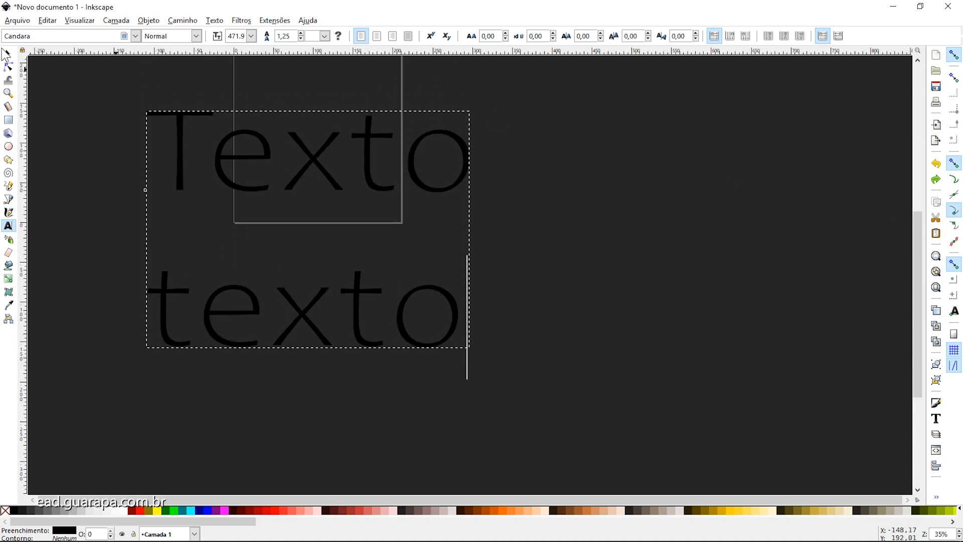
Move the two-line text object to the right and delete its second line so that only "Texto" remains.
left_click(8, 53)
left_click_drag(279, 152, 446, 171)
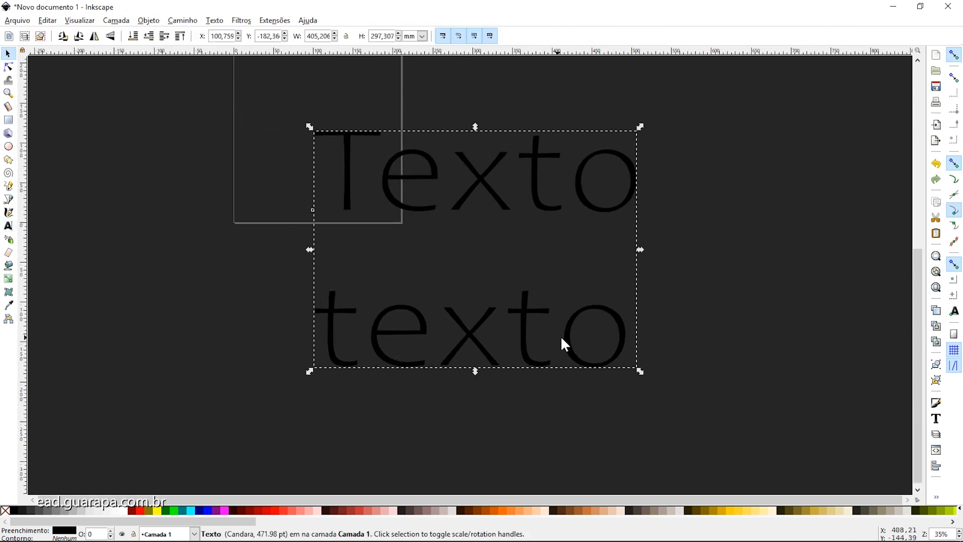
double_click(561, 336)
left_click(624, 334)
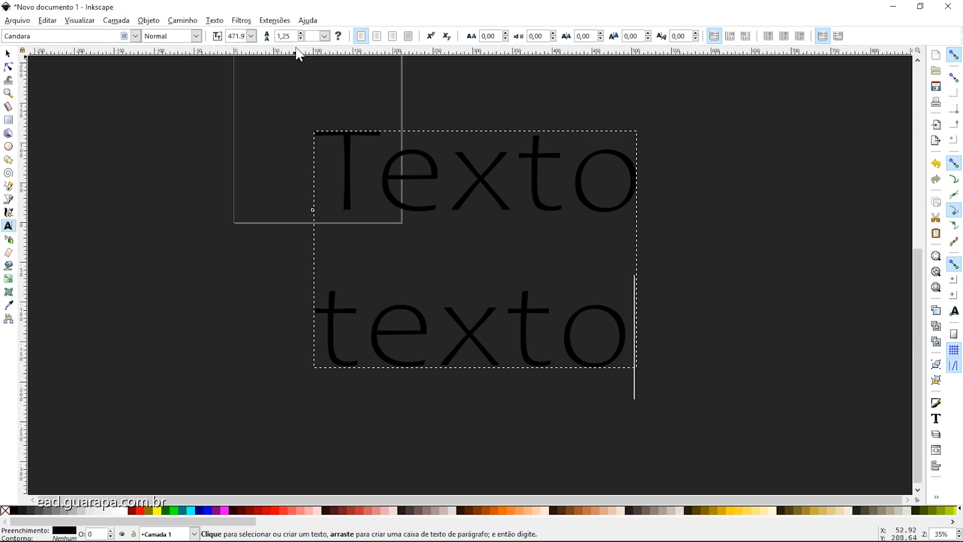
key("shift+Home")
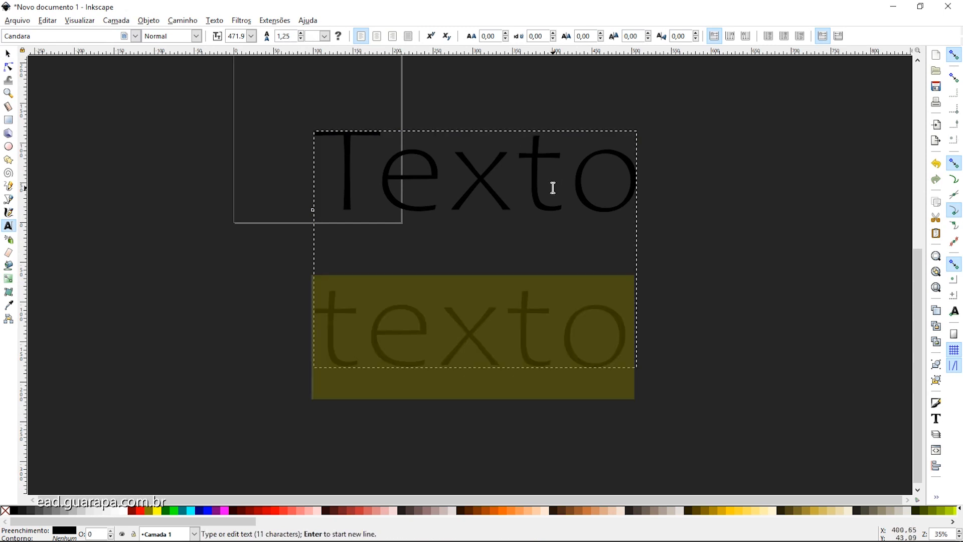
key("BackSpace")
key("BackSpace")
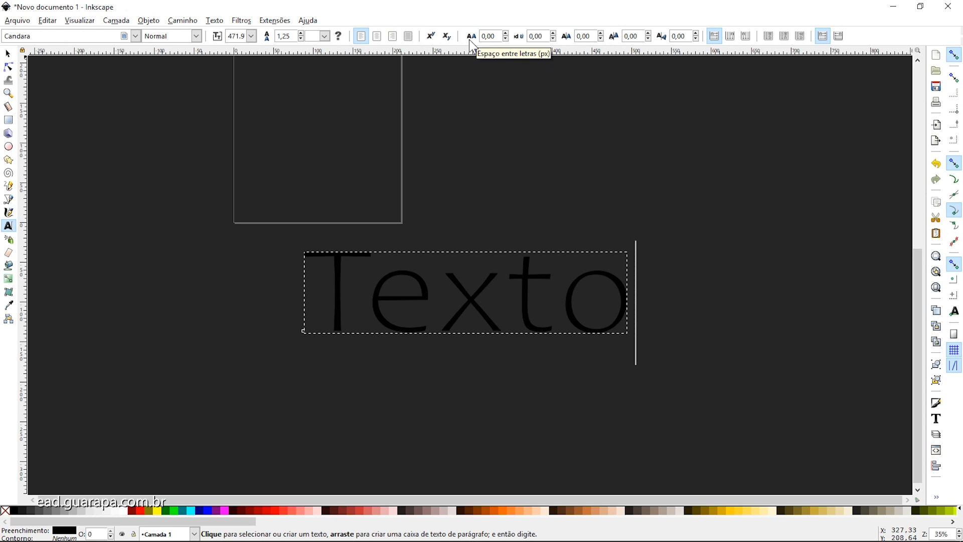
Set the letter spacing of the text "Texto" to 100 px.
double_click(489, 36)
type("100")
key("Return")
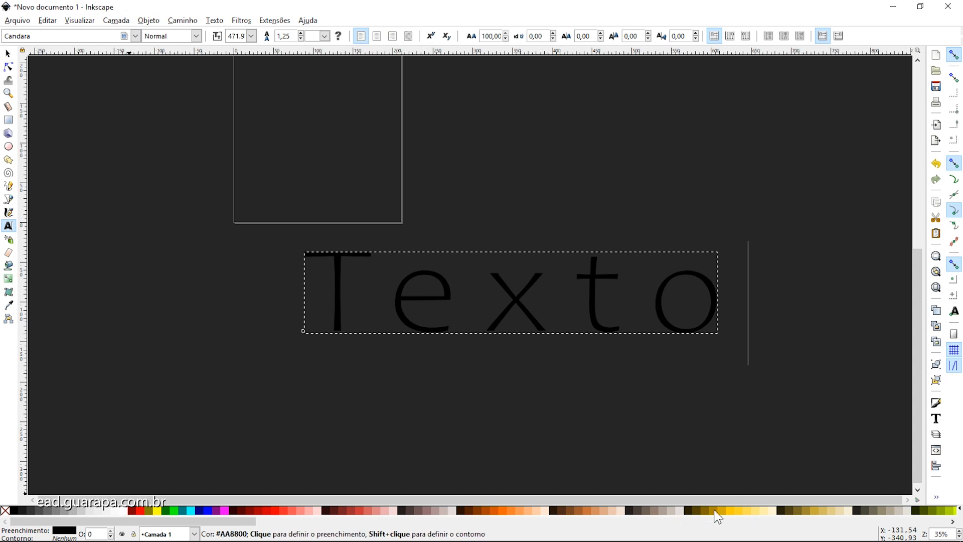
Try yellow, red, grey and brown fill colours on the text "Texto", finishing with golden yellow.
left_click(731, 511)
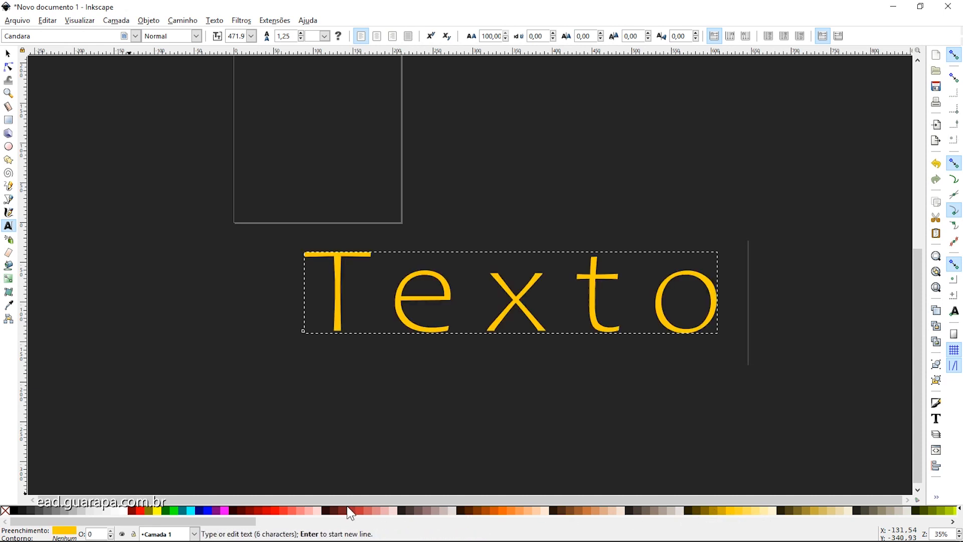
left_click(265, 511)
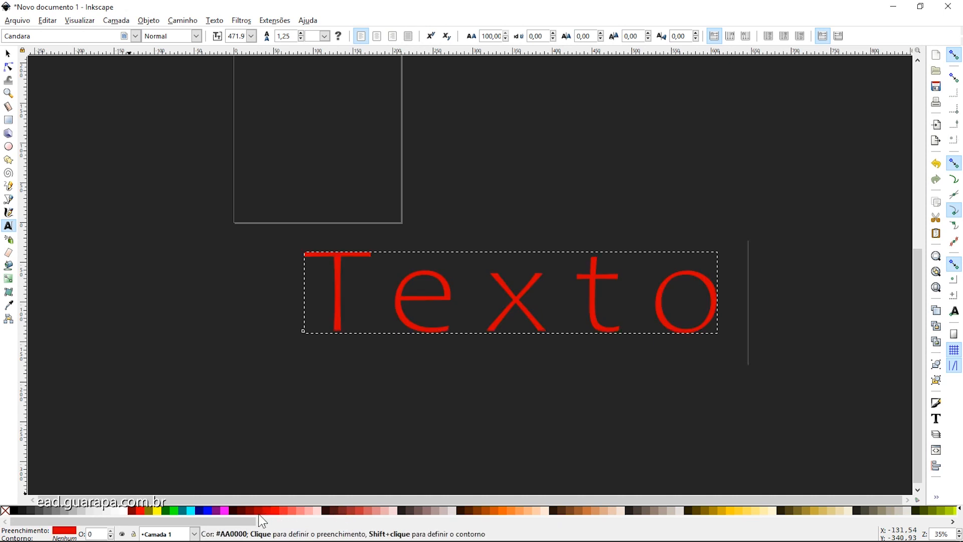
left_click(37, 511)
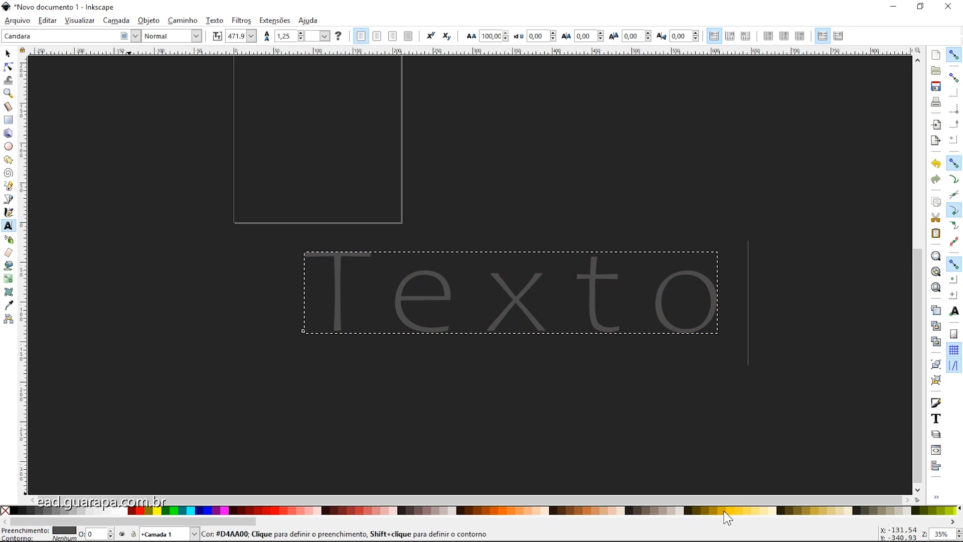
left_click(769, 511)
left_click(688, 511)
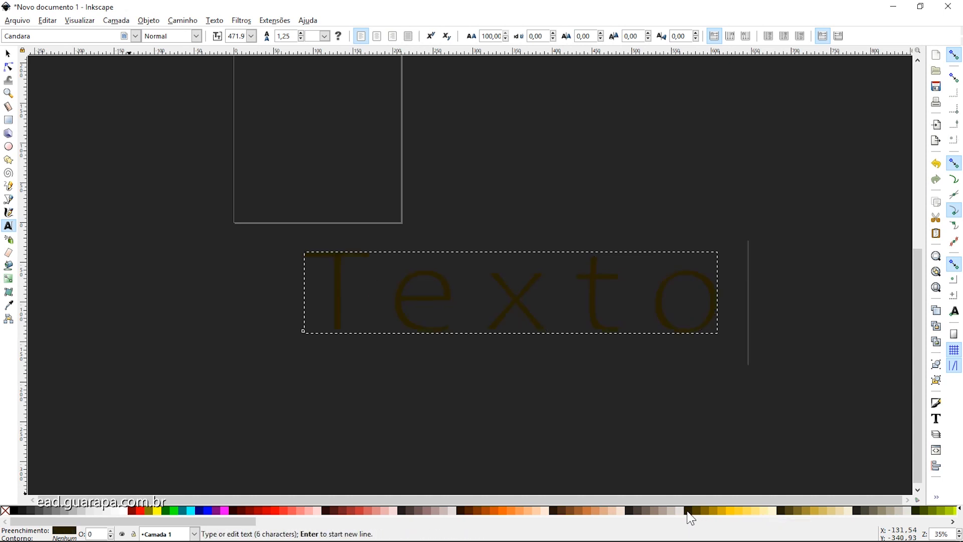
left_click(695, 511)
left_click(717, 511)
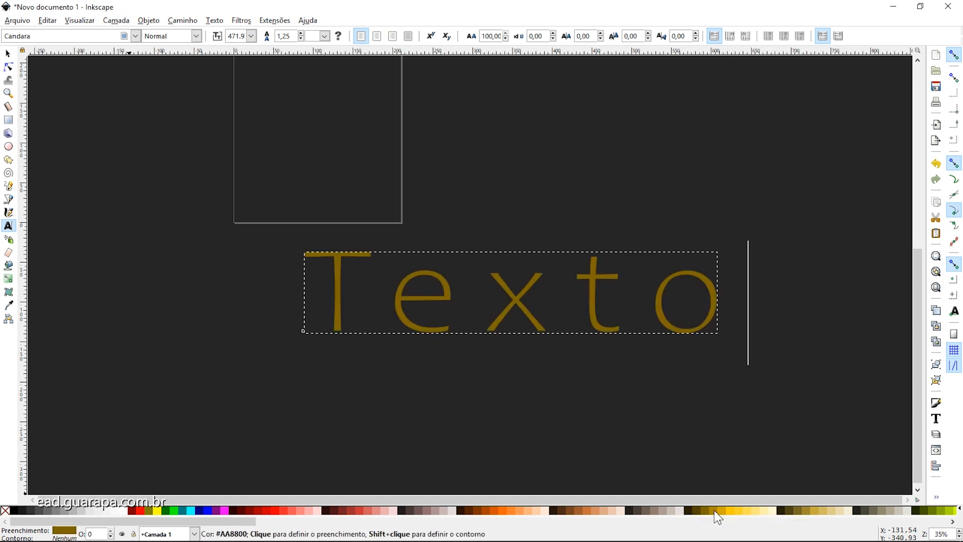
left_click(727, 511)
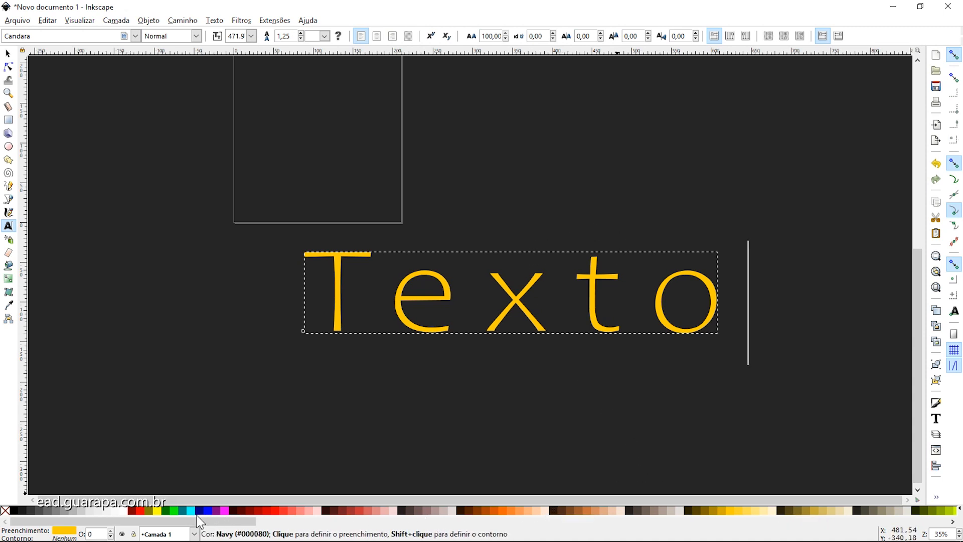
Fill the text "Texto" with a medium blue from further along the colour palette.
mouse_move(69, 517)
left_mouse_down()
mouse_move(304, 521)
mouse_move(81, 517)
left_mouse_up()
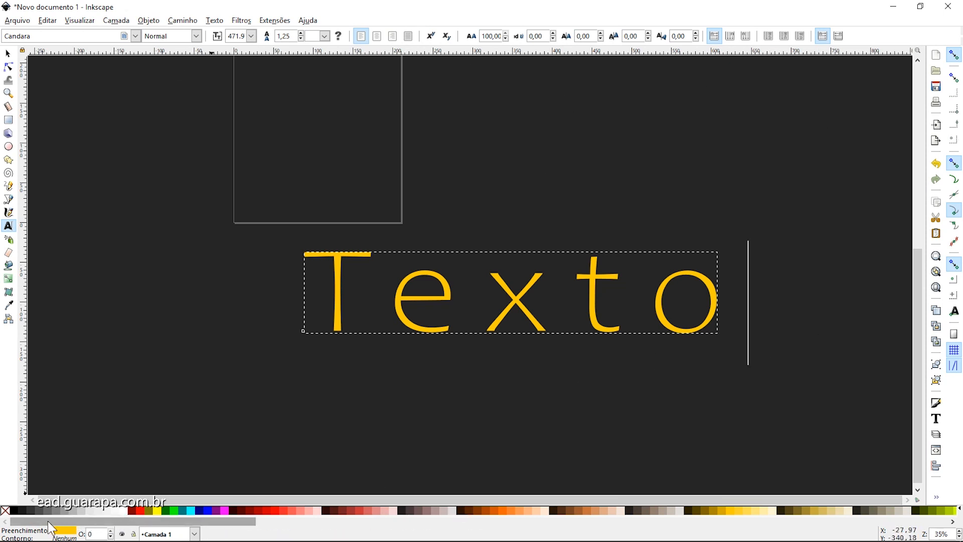
scroll(53, 523, "down", 1)
left_click_drag(53, 523, 419, 522)
left_click(643, 511)
left_click(628, 511)
left_click(645, 511)
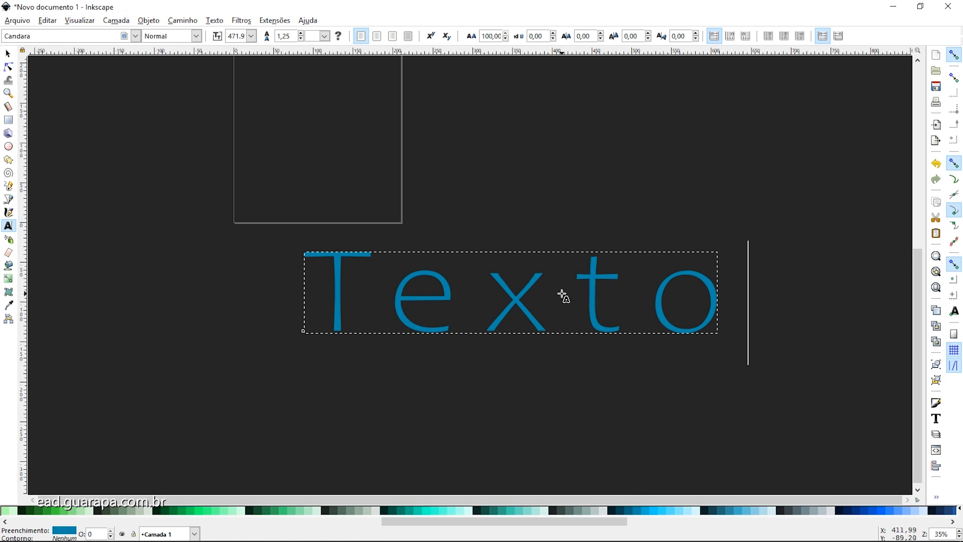
left_click_drag(588, 524, 622, 524)
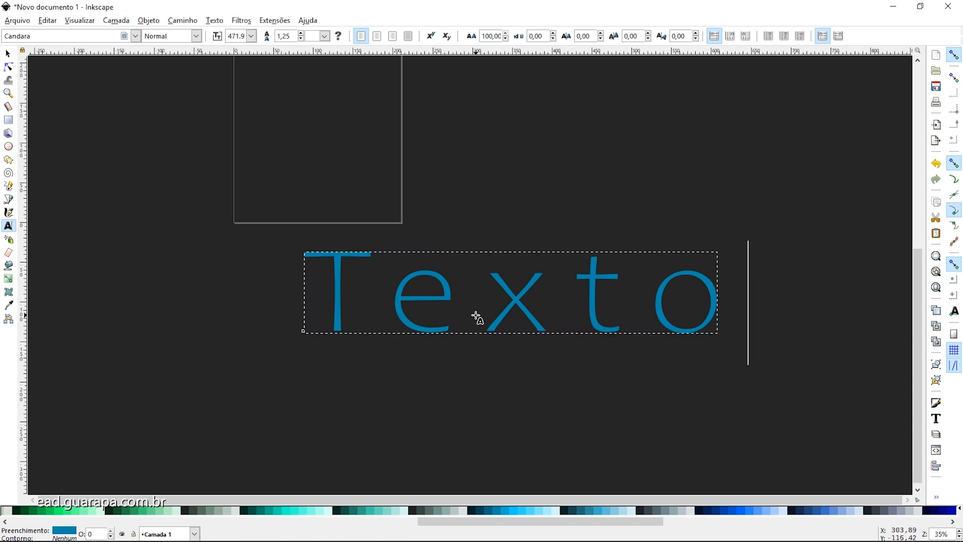
Erase the final "o" of the text "Texto" and enter it again.
key("BackSpace")
type("o")
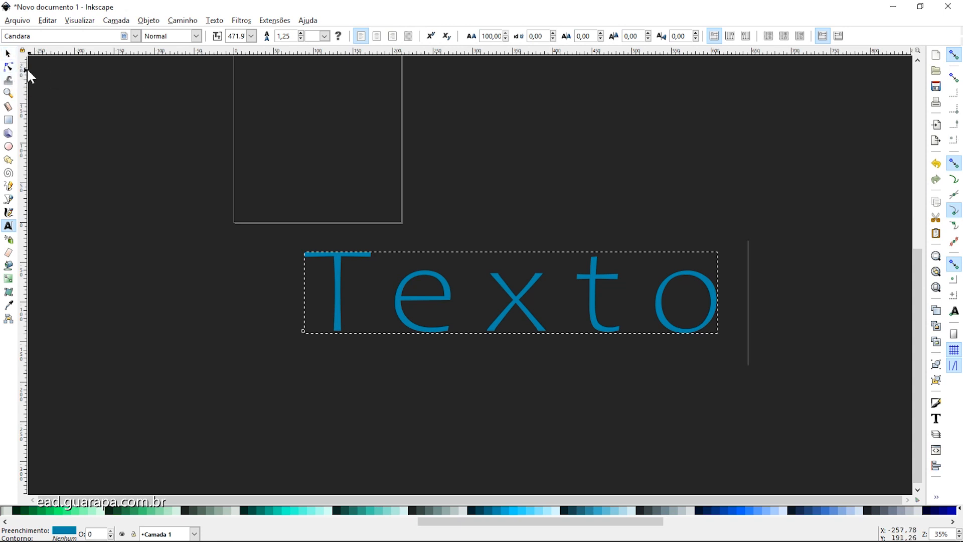
Move the text so it starts near the page's left edge and enlarge it to about 526 by 105 mm.
left_click(8, 54)
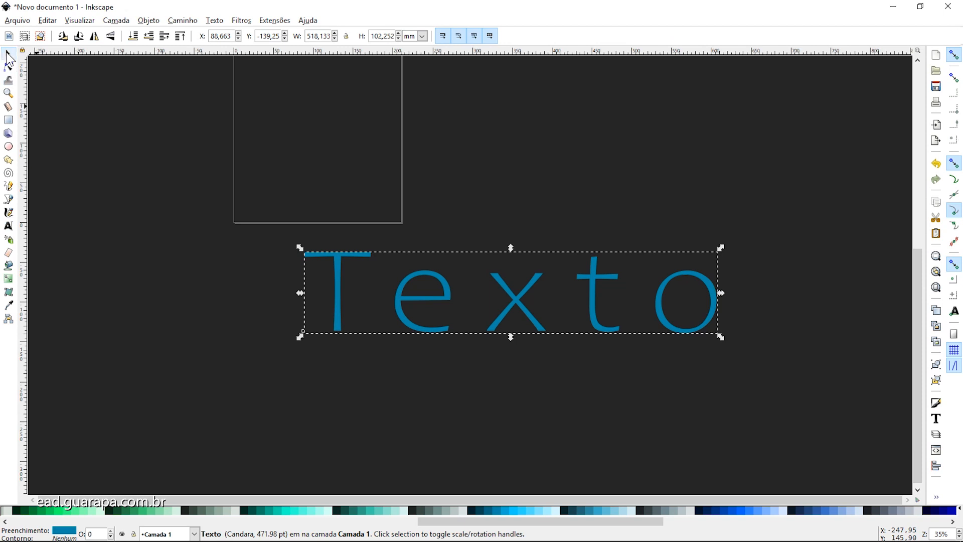
left_click_drag(438, 293, 368, 290)
mouse_move(651, 332)
left_mouse_down()
mouse_move(617, 331)
mouse_move(651, 344)
mouse_move(658, 335)
left_mouse_up()
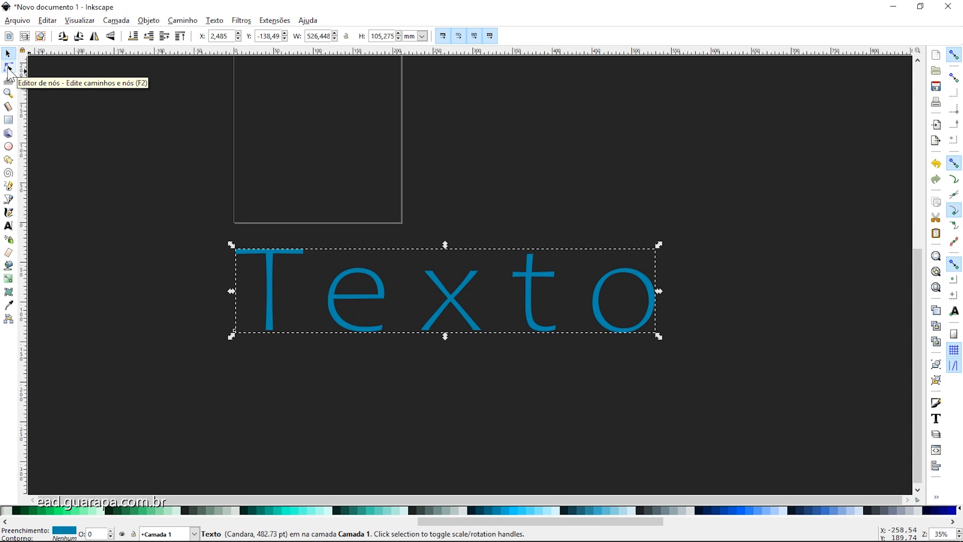
Convert the text "Texto" to paths and select the letter "e" for node editing.
left_click(9, 68)
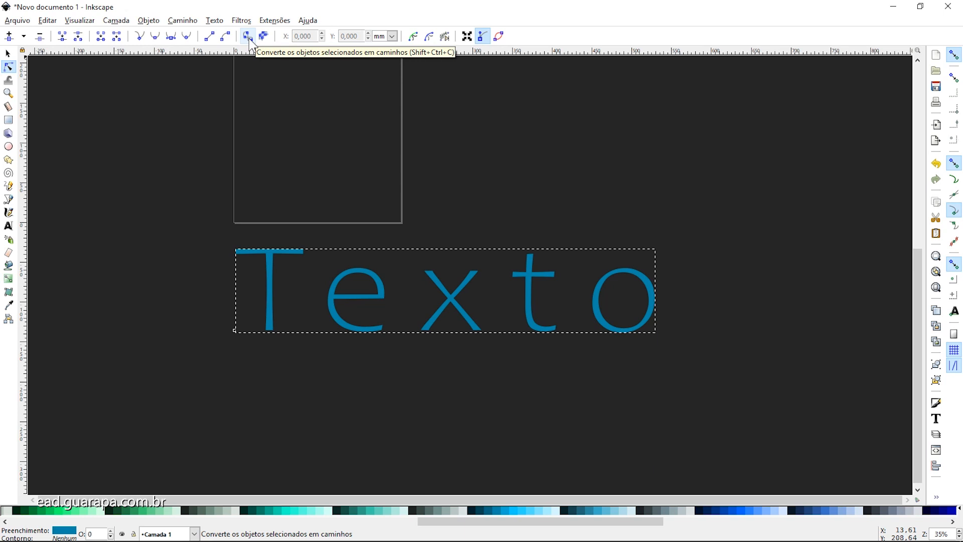
left_click(345, 279)
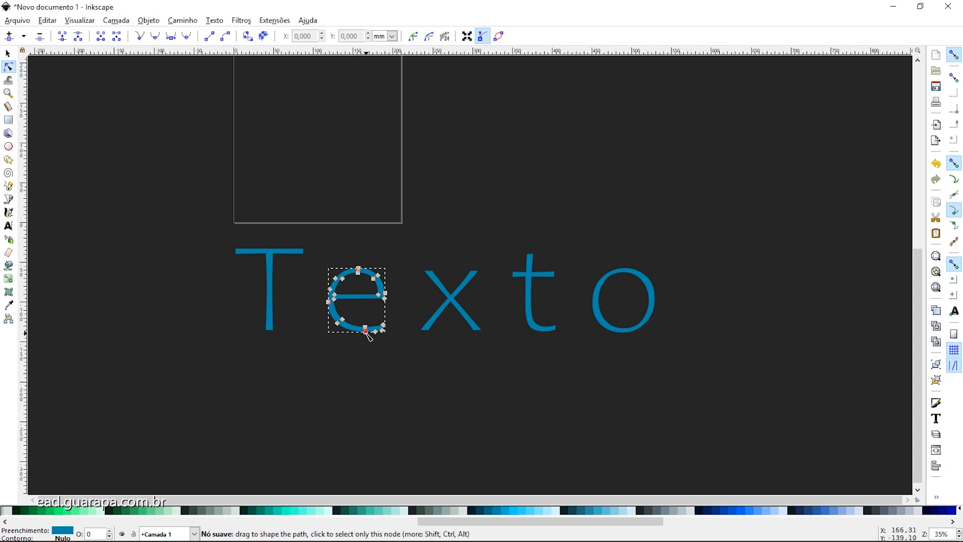
Try moving a bottom node and a right-side node of the letter "e", undoing each move.
left_click_drag(367, 335, 364, 341)
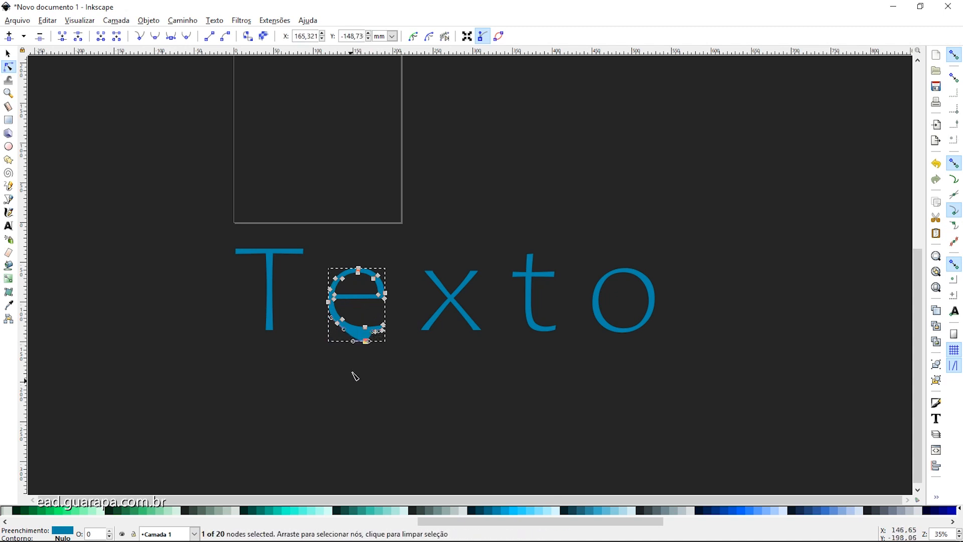
key("ctrl+z")
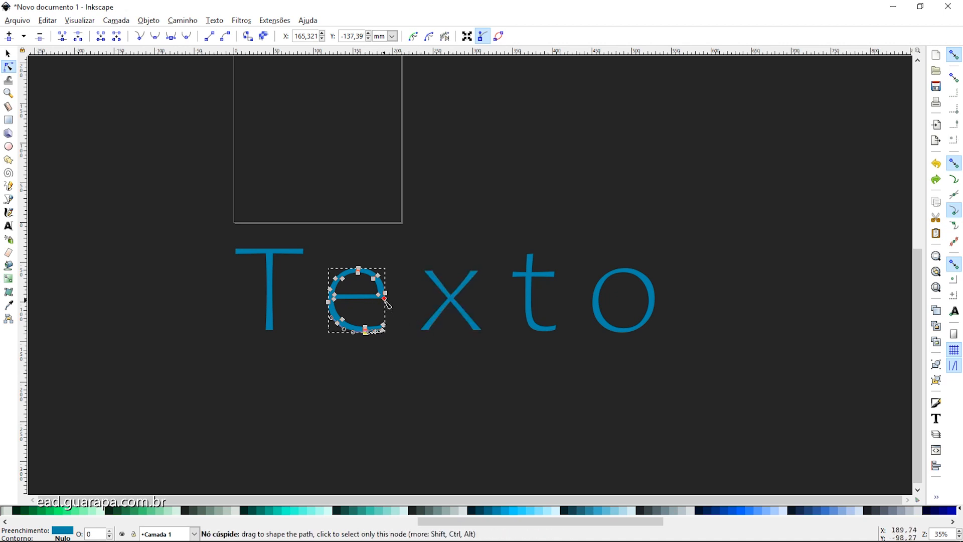
left_click_drag(385, 300, 385, 310)
key("ctrl+z")
Pull the lower-right end node of the letter "x" outward and down to form a pointed tail.
left_click(465, 312)
left_click_drag(481, 331, 500, 344)
left_click(490, 386)
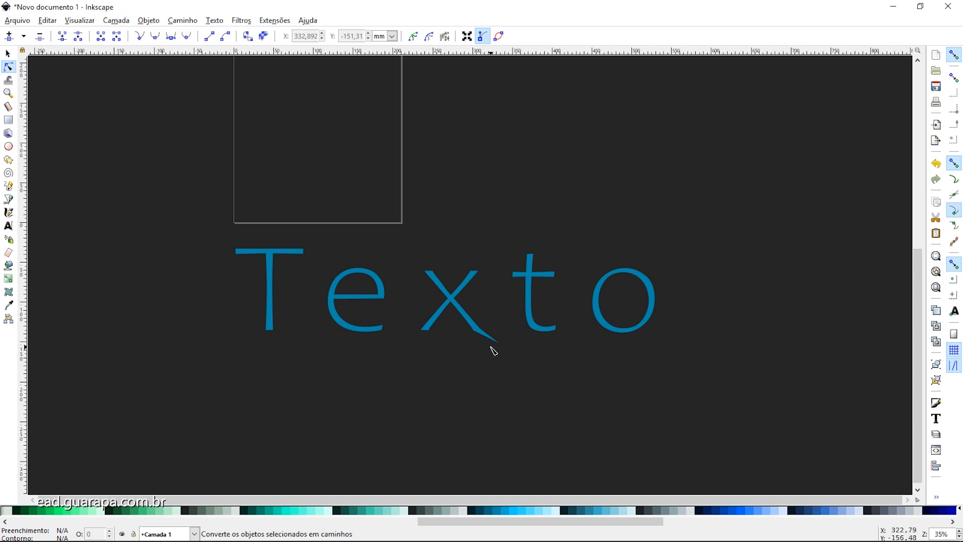
Move the node at the base of the letter "x"'s tail slightly down and right to thicken the tail.
key("ctrl+plus")
key("plus")
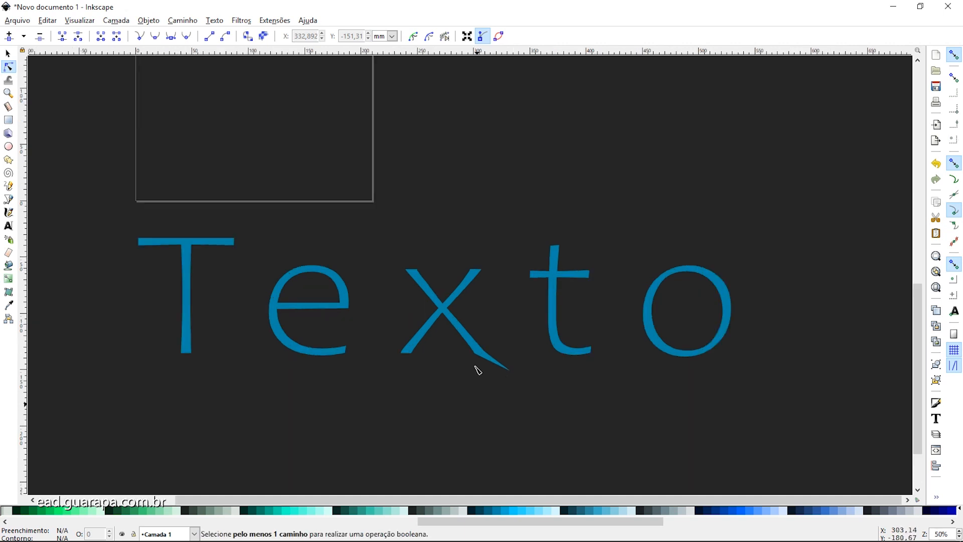
key("plus")
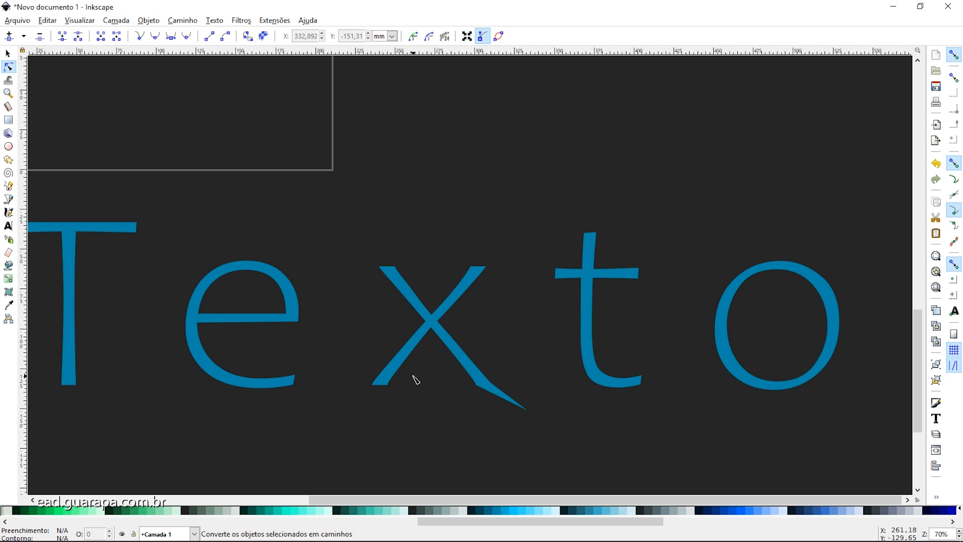
key("minus")
key("minus")
key("plus")
key("plus")
left_click(457, 348)
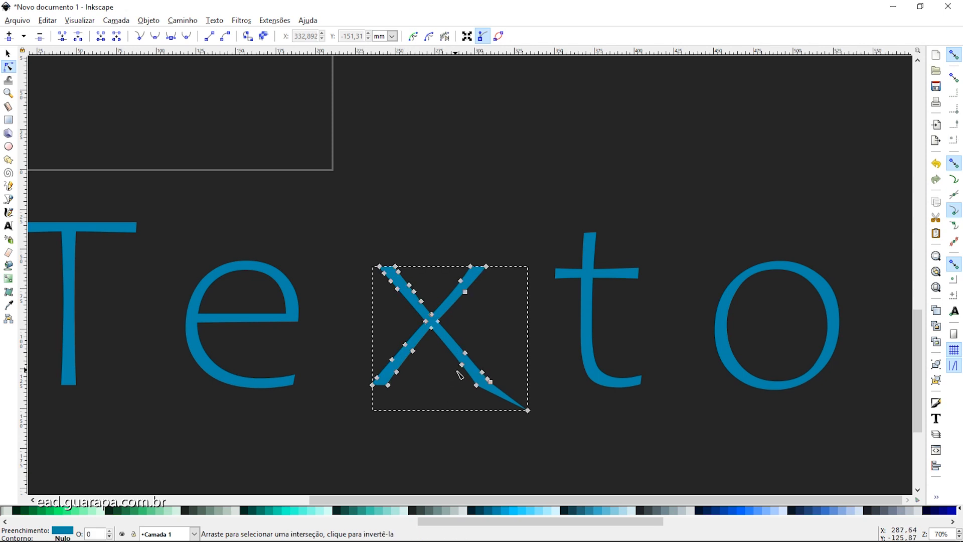
left_click_drag(477, 387, 486, 401)
Move the lower-right node of the letter "t"'s crossbar downward to widen that end.
left_click(599, 376)
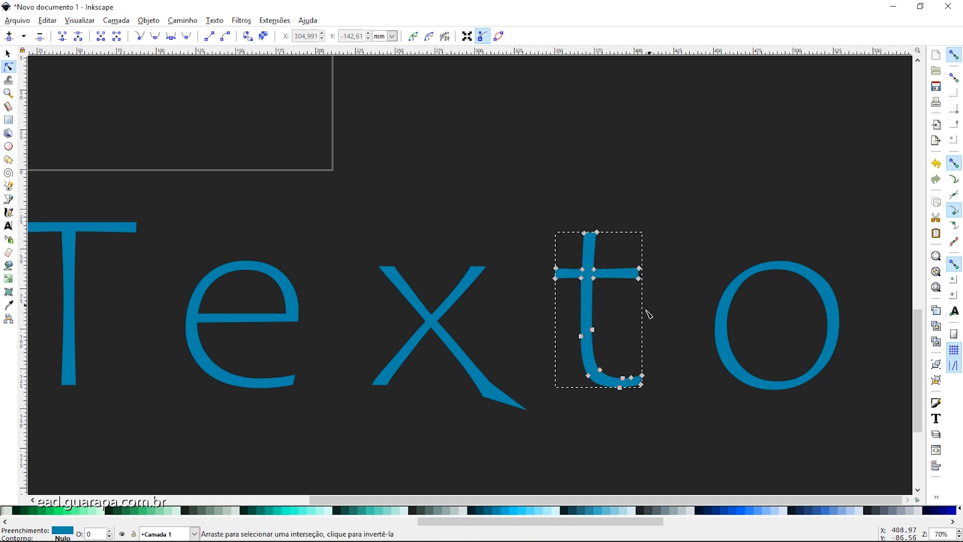
left_click_drag(639, 278, 640, 289)
left_click(725, 314)
left_click(664, 425)
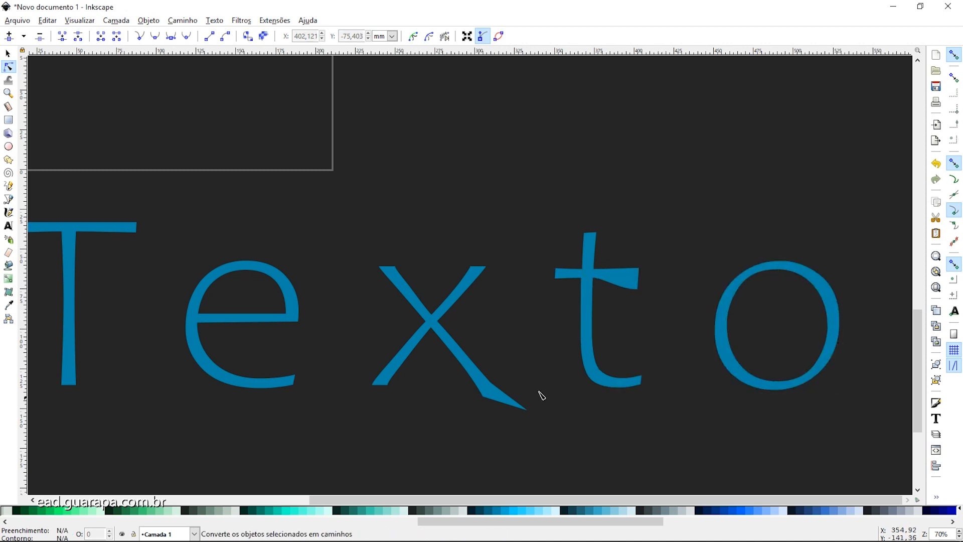
Undo the node moves on the "t" crossbar and at the base of the "x" tail.
key("ctrl+z")
key("ctrl+z")
key("ctrl+z")
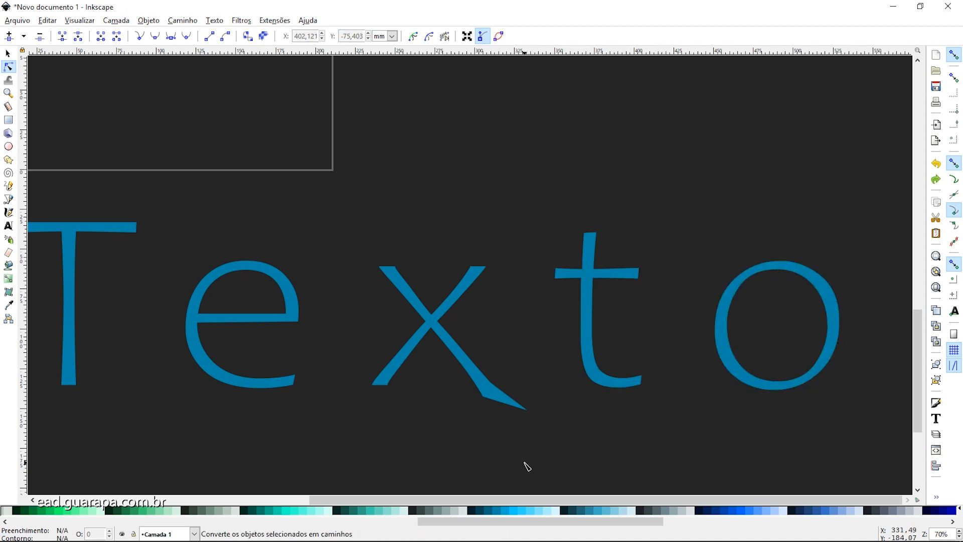
key("ctrl+shift+z")
key("ctrl+minus")
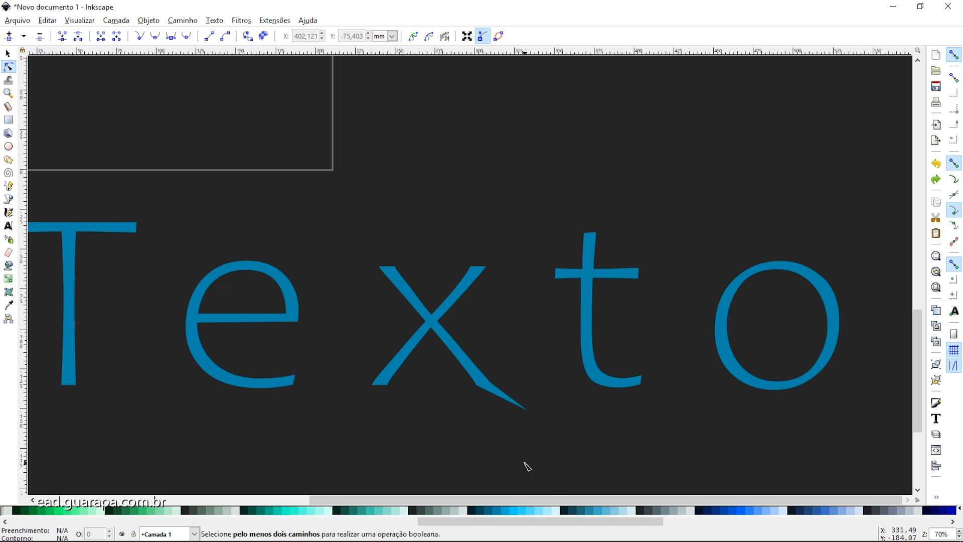
key("minus")
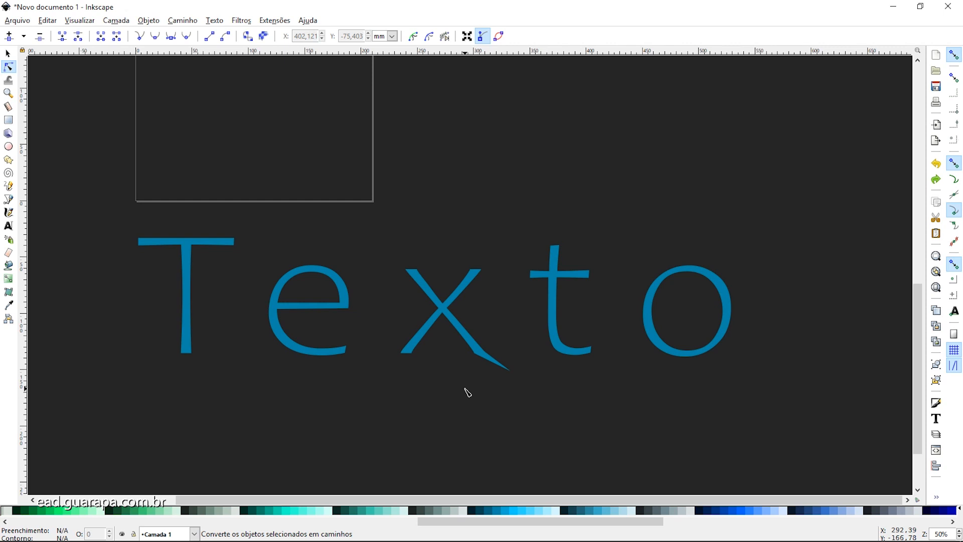
left_click(500, 369)
left_click(577, 352)
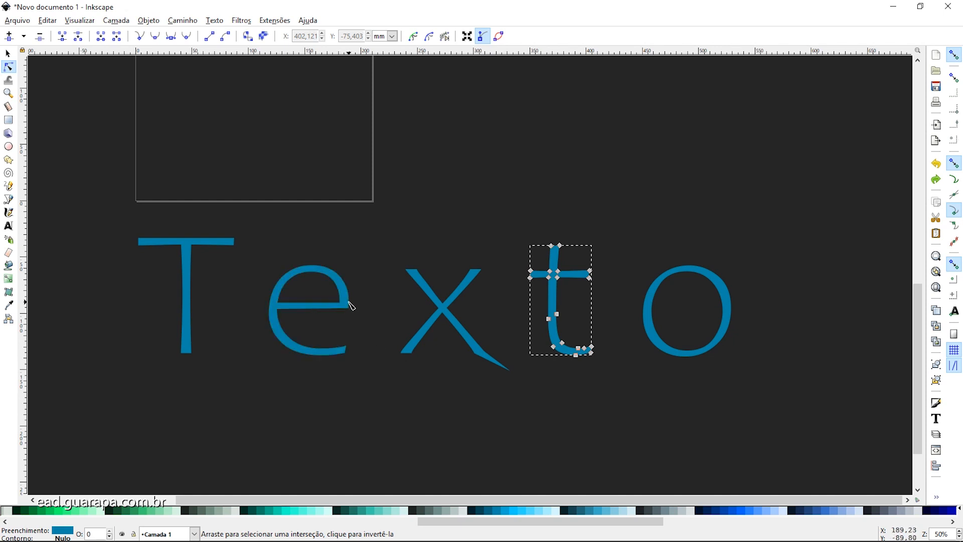
left_click(395, 419)
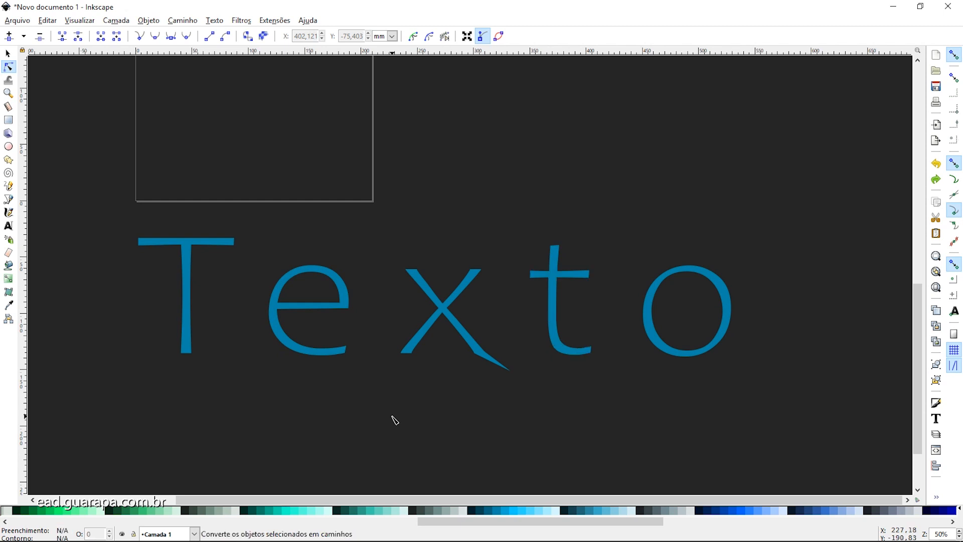